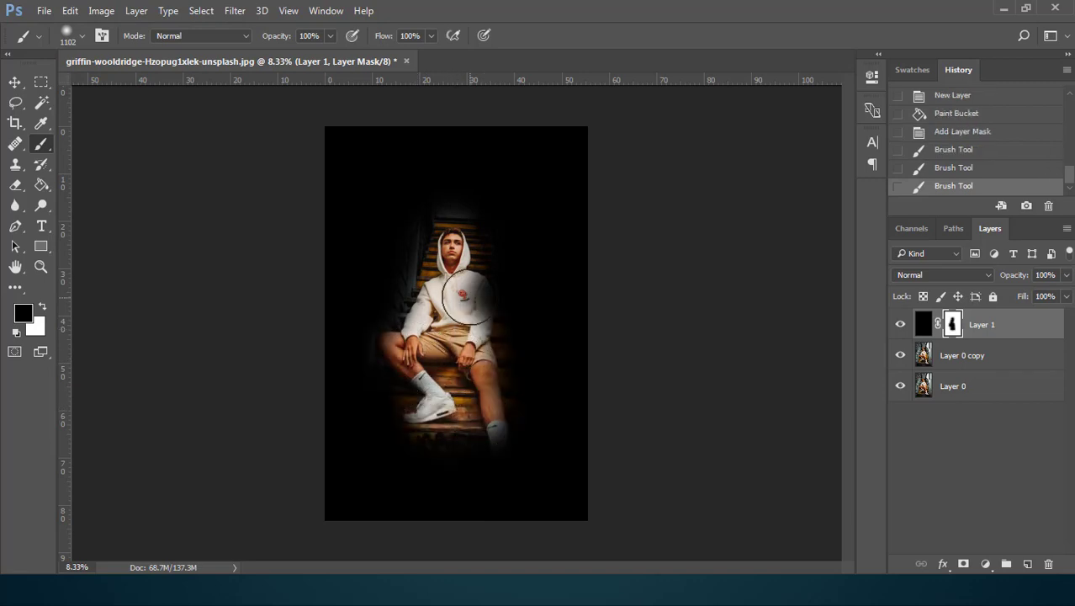
# - Paint black on Layer 1's mask with the 1102 px soft brush to reveal the seated man and the surrounding steps
pyautogui.moveTo(468, 279)
pyautogui.mouseDown()
pyautogui.moveTo(477, 301)
pyautogui.moveTo(465, 286)
pyautogui.moveTo(461, 313)
pyautogui.mouseUp()
pyautogui.moveTo(473, 397)
pyautogui.mouseDown()
pyautogui.moveTo(481, 442)
pyautogui.moveTo(421, 435)
pyautogui.moveTo(400, 380)
pyautogui.moveTo(509, 449)
pyautogui.moveTo(505, 439)
pyautogui.moveTo(433, 447)
pyautogui.moveTo(496, 343)
pyautogui.moveTo(403, 256)
pyautogui.moveTo(433, 313)
pyautogui.moveTo(416, 323)
pyautogui.moveTo(443, 285)
pyautogui.moveTo(446, 253)
pyautogui.moveTo(459, 367)
pyautogui.moveTo(497, 364)
pyautogui.mouseUp()
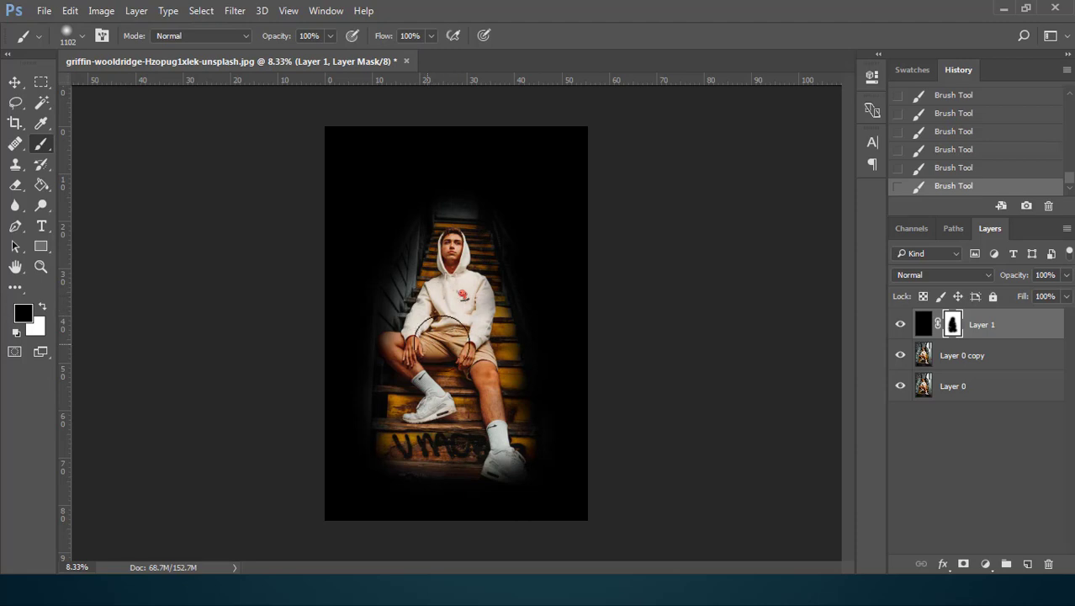
pyautogui.hotkey('ctrl', 'z')
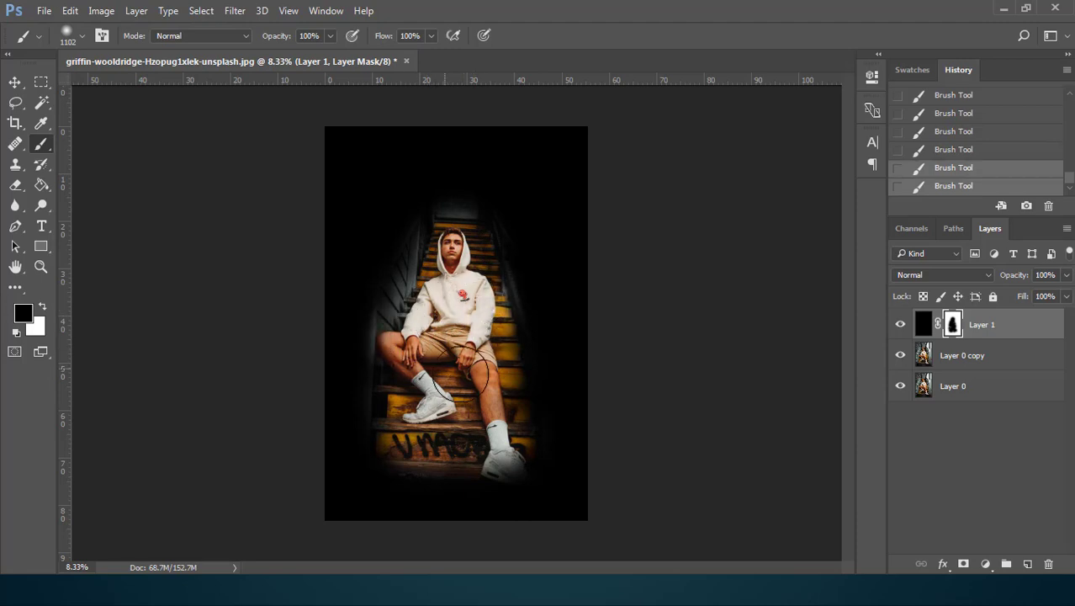
pyautogui.moveTo(488, 423); pyautogui.dragTo(476, 416)
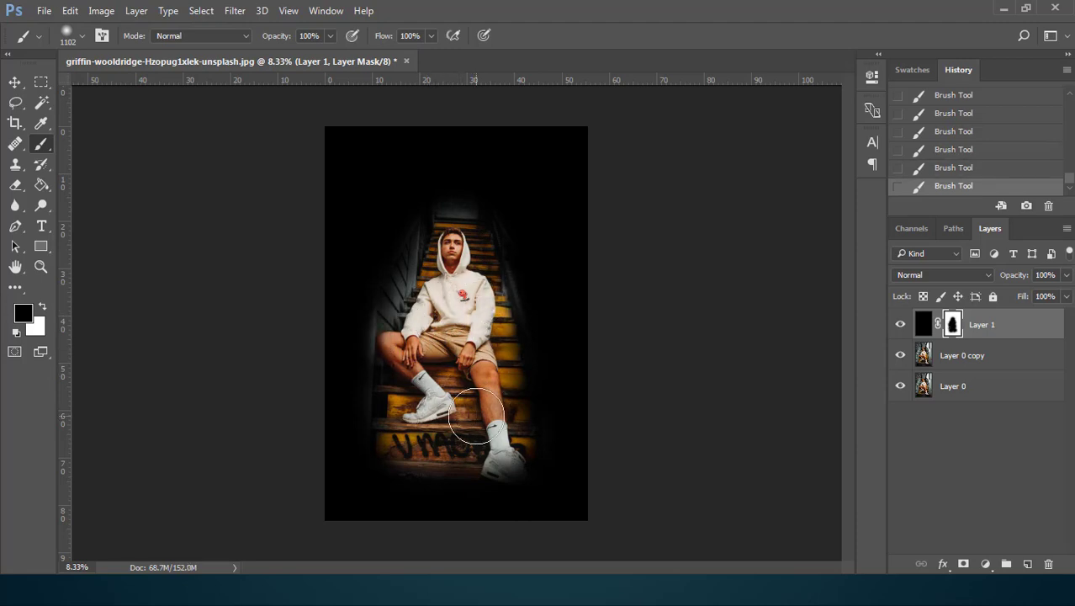
# - Apply a Gaussian Blur with a radius of 401.3 pixels to Layer 1's mask
pyautogui.click(235, 11)
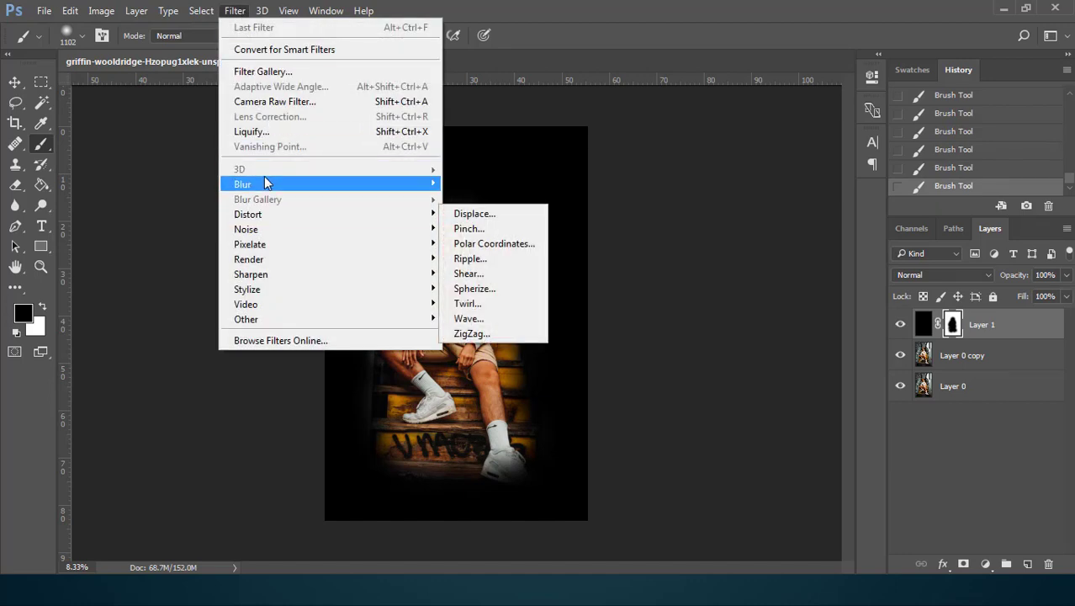
pyautogui.moveTo(266, 184)
pyautogui.click(479, 244)
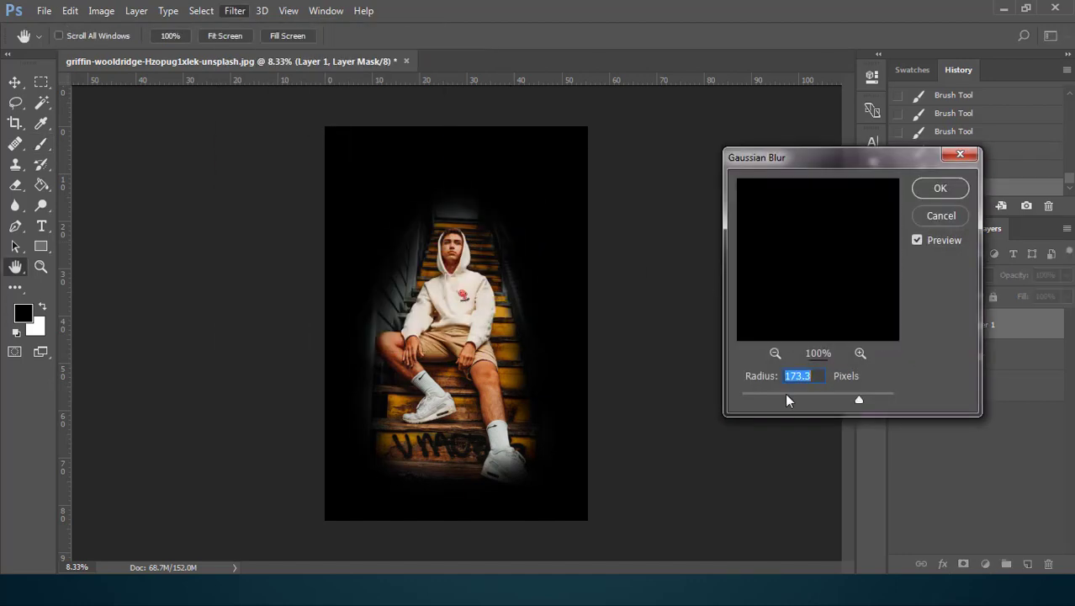
pyautogui.click(870, 398)
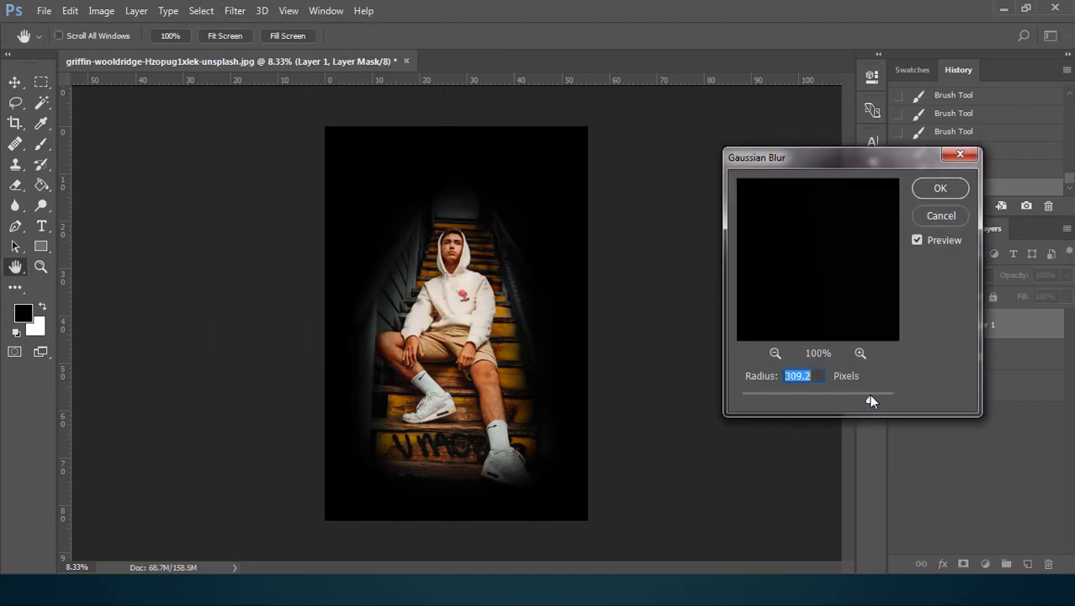
pyautogui.click(875, 396)
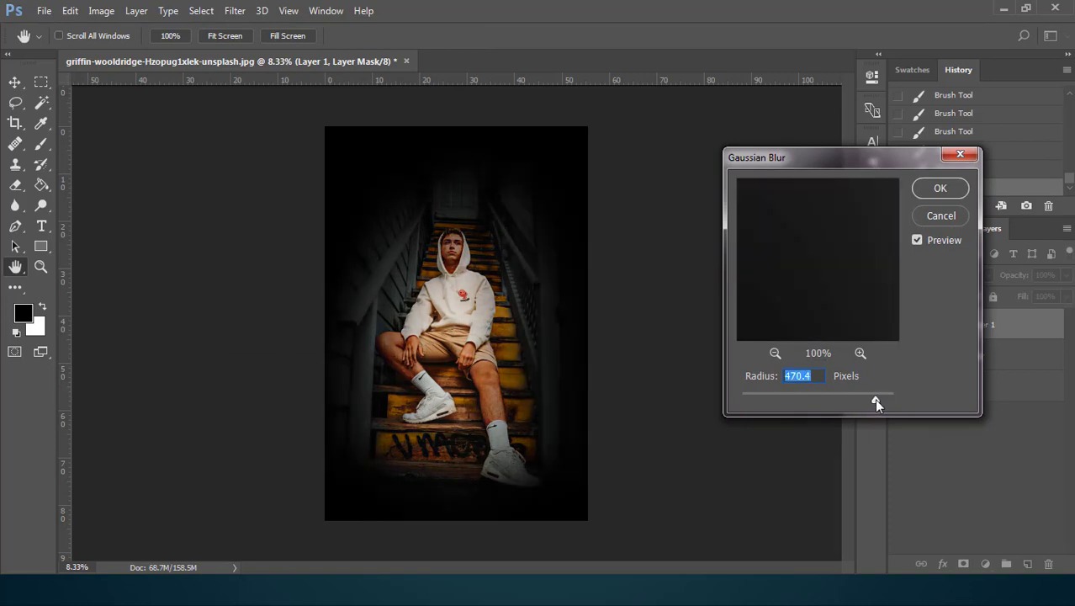
pyautogui.moveTo(875, 398); pyautogui.dragTo(883, 396)
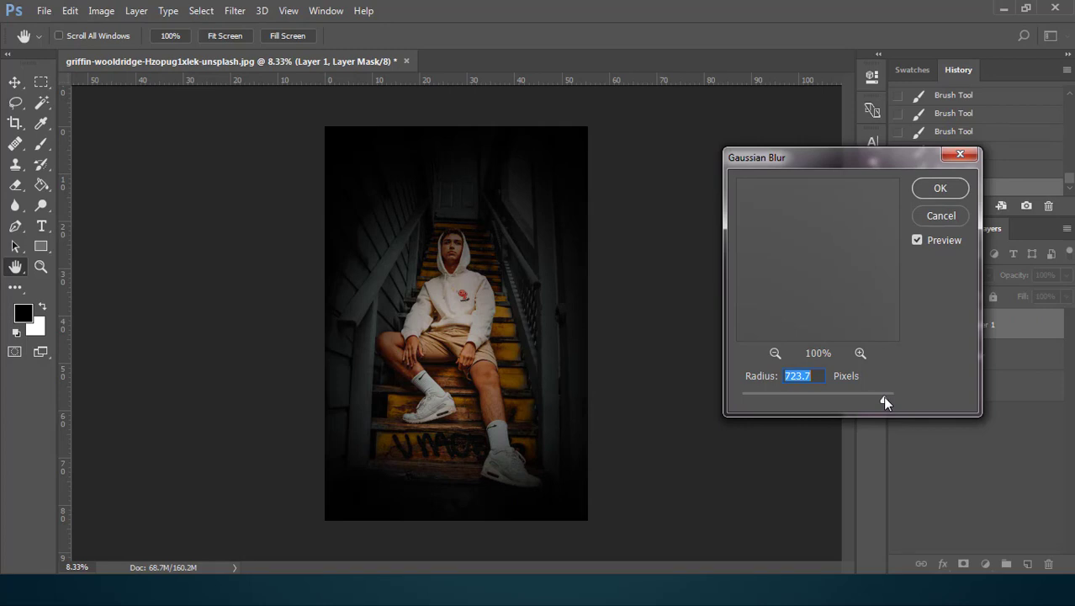
pyautogui.moveTo(884, 399); pyautogui.dragTo(875, 403)
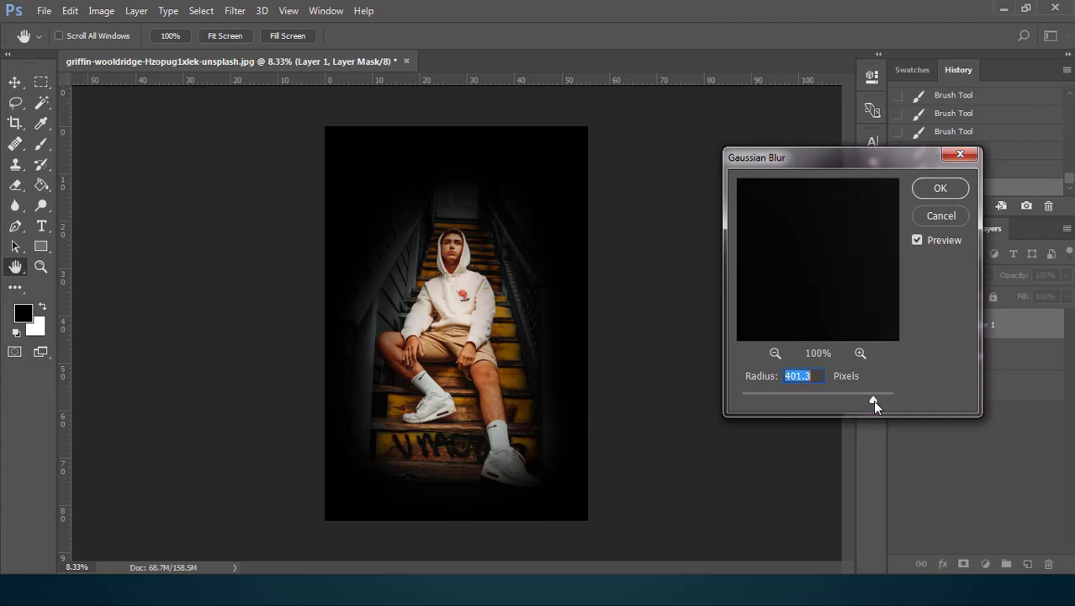
pyautogui.click(940, 187)
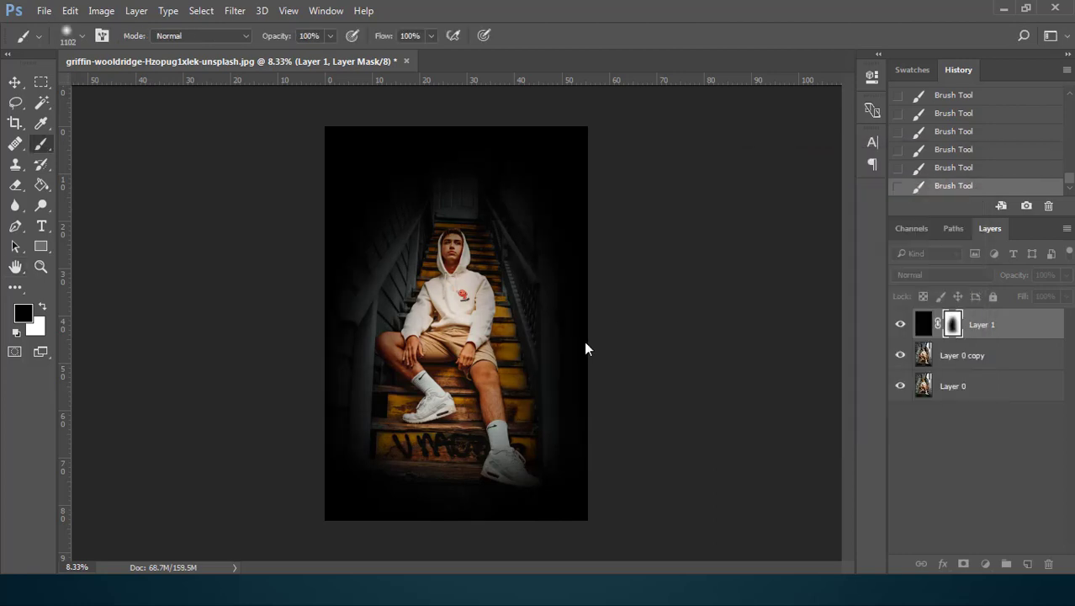
# - Target the black fill of Layer 1 instead of its mask and apply a Gaussian Blur with a 133.0 pixel radius
pyautogui.click(1066, 275)
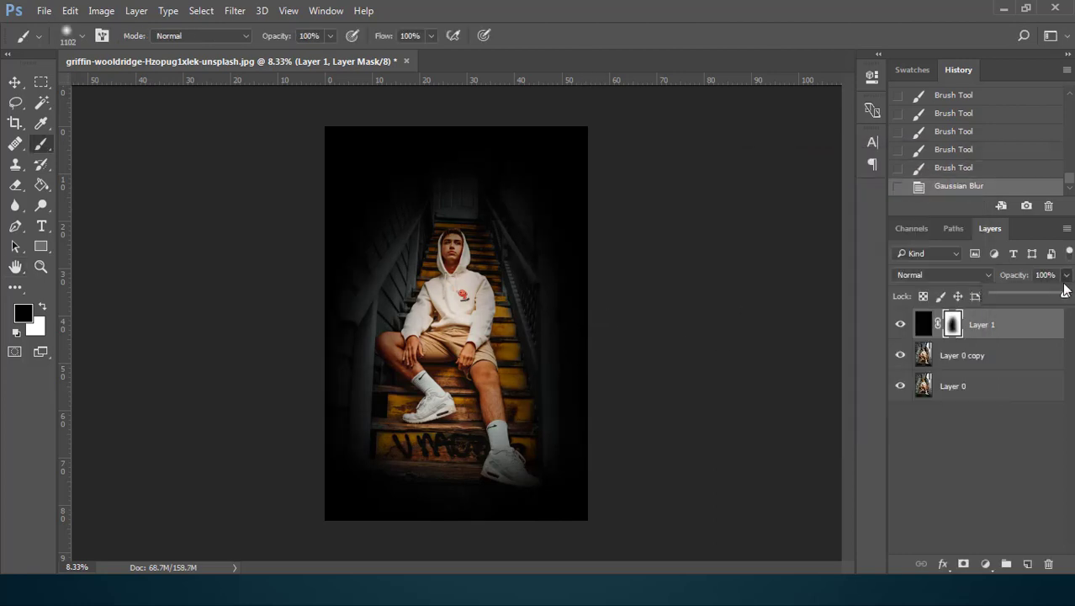
pyautogui.click(922, 326)
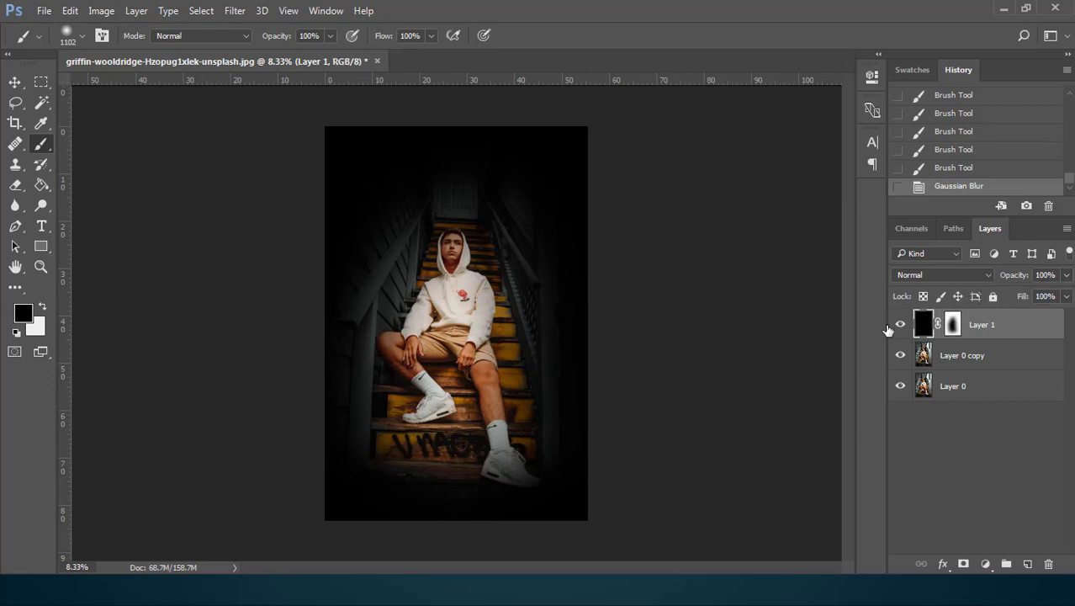
pyautogui.click(235, 15)
pyautogui.moveTo(343, 187)
pyautogui.click(497, 244)
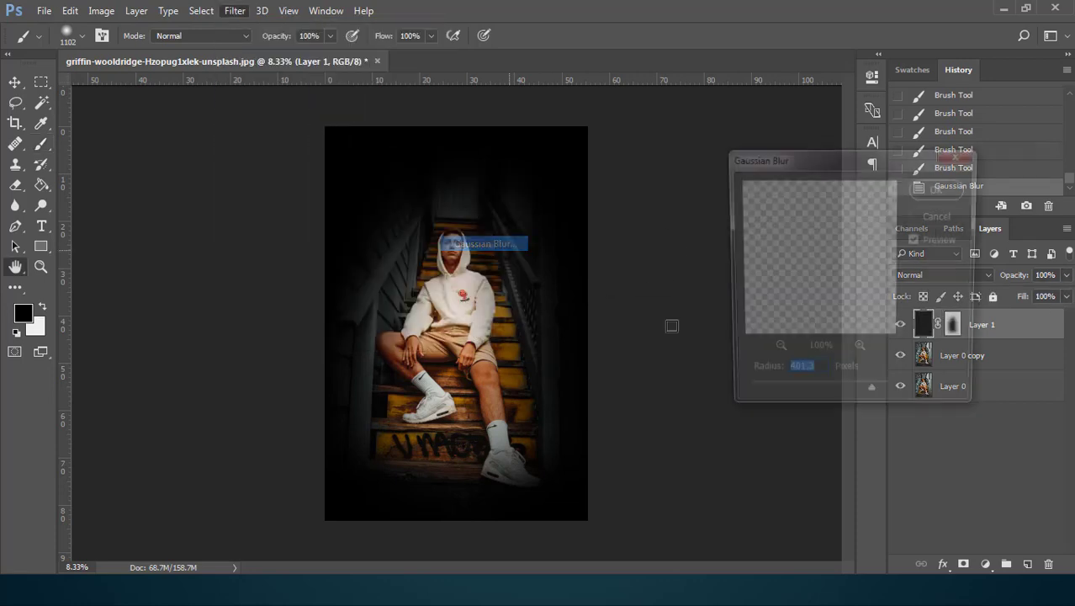
pyautogui.moveTo(872, 399); pyautogui.dragTo(848, 400)
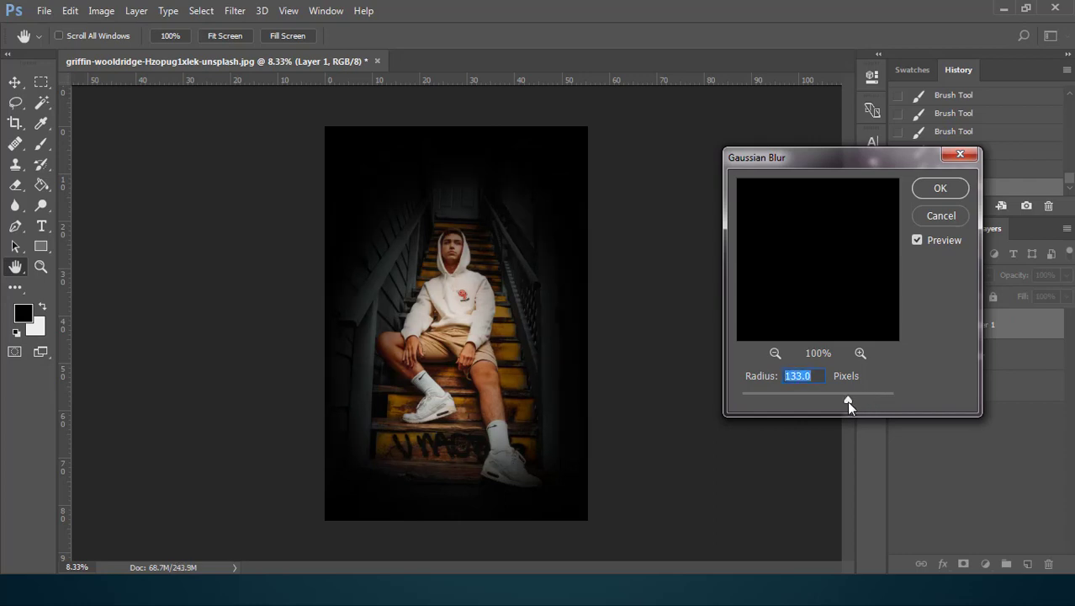
pyautogui.click(938, 188)
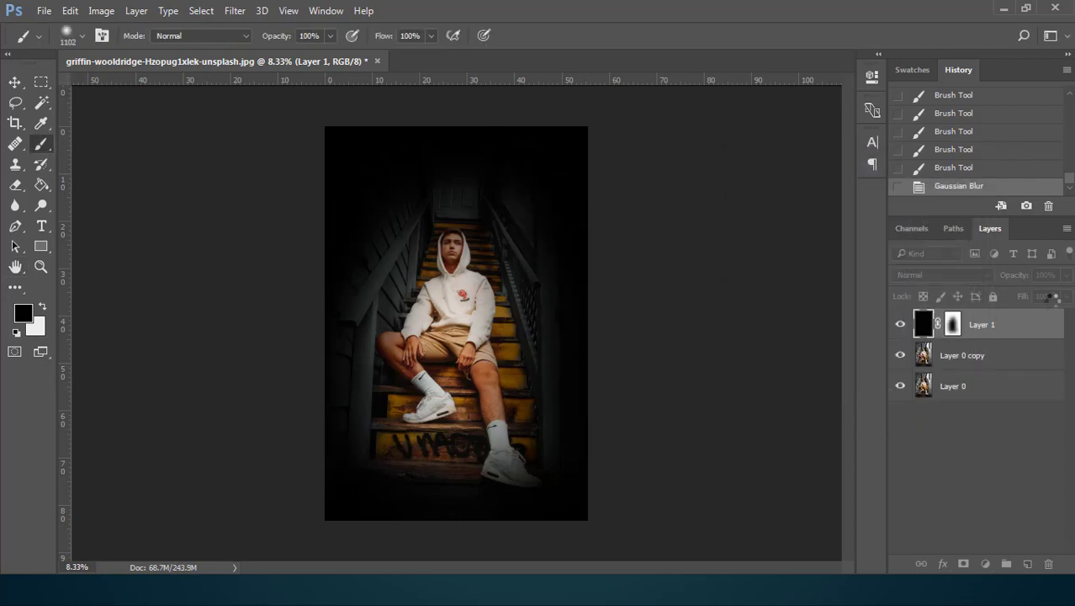
# - Lower Layer 1's opacity to 79% and make its layer mask active
pyautogui.click(1067, 276)
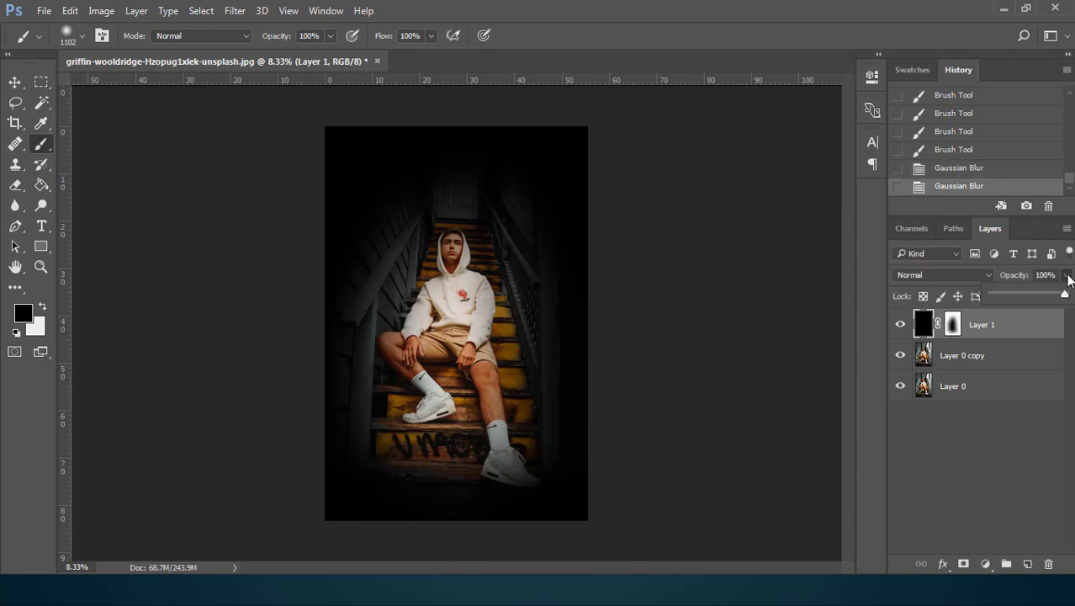
pyautogui.moveTo(1049, 300); pyautogui.dragTo(1052, 298)
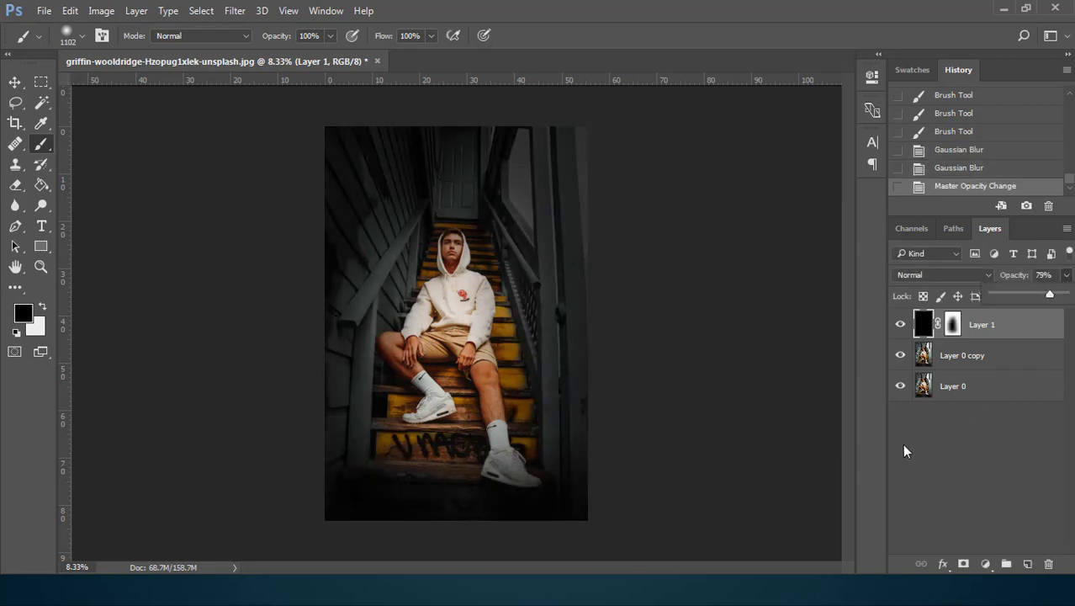
pyautogui.click(954, 324)
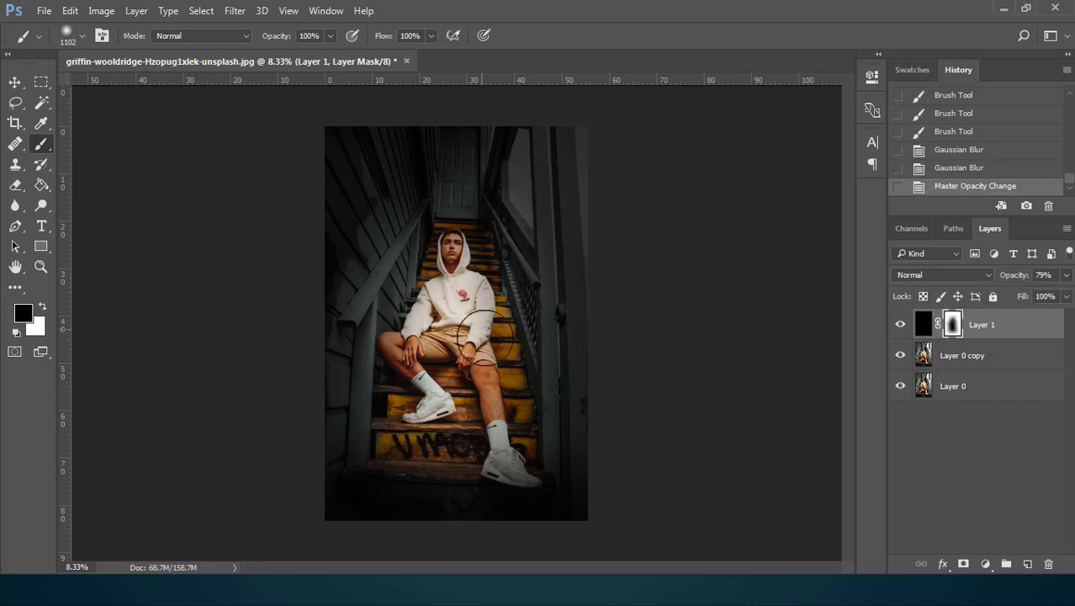
# - Paint black on the mask over the man's face and hoodie with a 199 px brush at 0% hardness
pyautogui.hotkey('ctrl', '+')
pyautogui.hotkey('ctrl', '+')
pyautogui.hotkey('ctrl', '+')
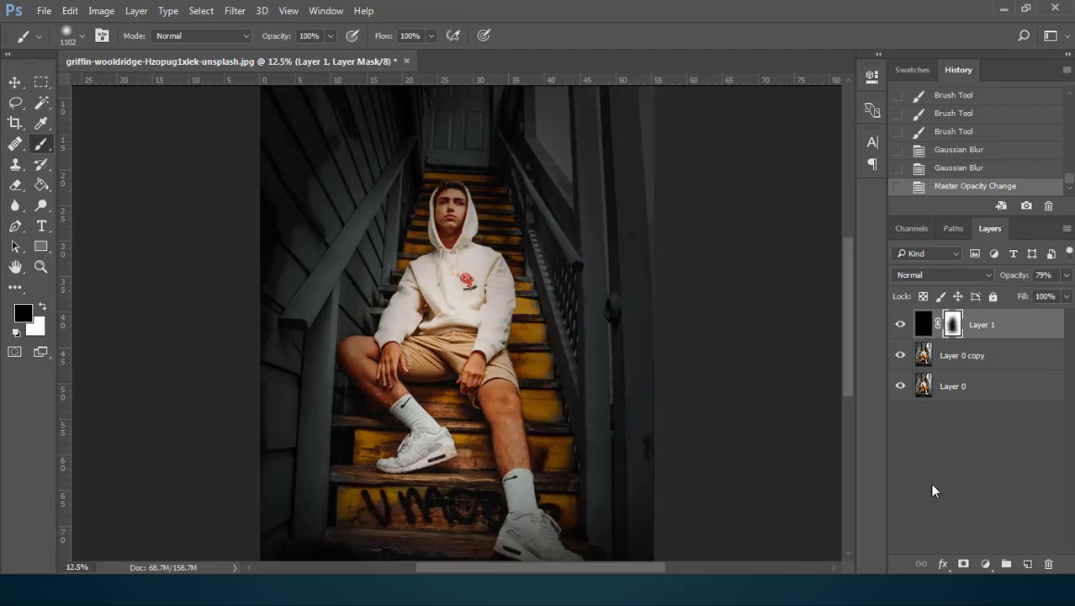
pyautogui.scroll(5, 530, 504)
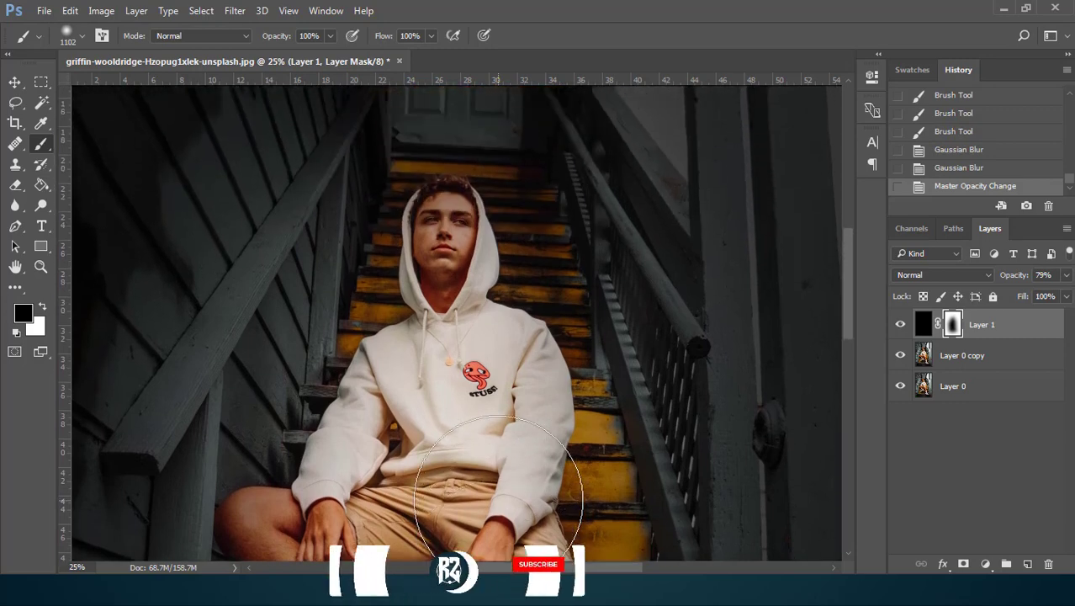
pyautogui.click(82, 36)
pyautogui.click(164, 87)
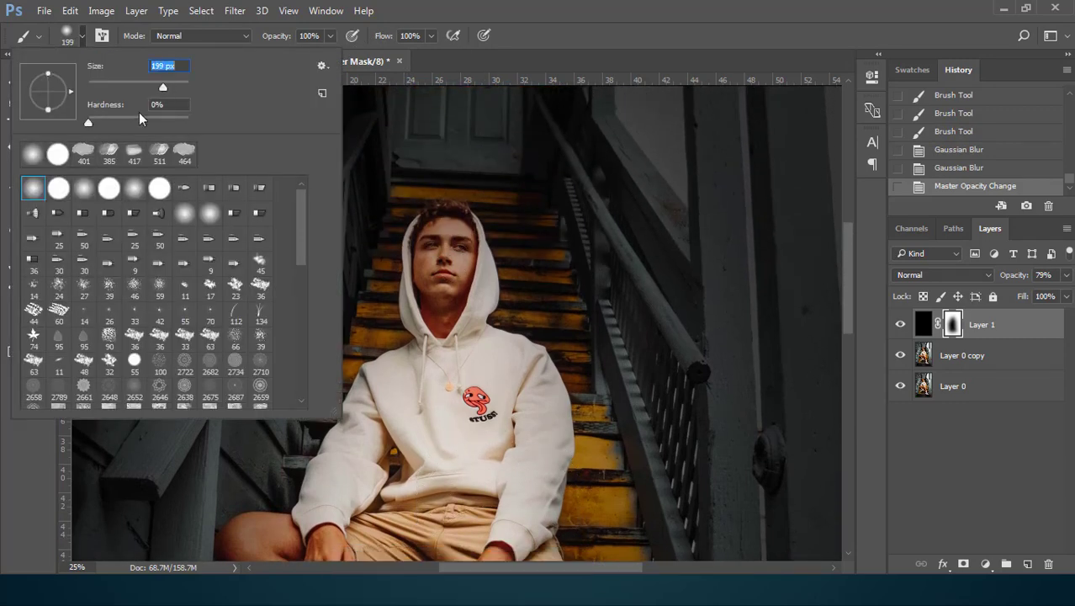
pyautogui.click(83, 39)
pyautogui.moveTo(438, 278)
pyautogui.mouseDown()
pyautogui.moveTo(459, 239)
pyautogui.moveTo(421, 269)
pyautogui.mouseUp()
pyautogui.moveTo(412, 236)
pyautogui.mouseDown()
pyautogui.moveTo(418, 306)
pyautogui.moveTo(431, 325)
pyautogui.moveTo(470, 266)
pyautogui.moveTo(464, 294)
pyautogui.moveTo(467, 239)
pyautogui.moveTo(446, 225)
pyautogui.moveTo(423, 260)
pyautogui.moveTo(423, 325)
pyautogui.moveTo(463, 368)
pyautogui.moveTo(491, 340)
pyautogui.moveTo(518, 376)
pyautogui.moveTo(495, 425)
pyautogui.moveTo(470, 400)
pyautogui.moveTo(420, 380)
pyautogui.moveTo(402, 391)
pyautogui.moveTo(384, 376)
pyautogui.moveTo(365, 414)
pyautogui.moveTo(378, 378)
pyautogui.moveTo(364, 430)
pyautogui.moveTo(380, 467)
pyautogui.moveTo(435, 484)
pyautogui.moveTo(487, 448)
pyautogui.moveTo(525, 412)
pyautogui.moveTo(520, 360)
pyautogui.moveTo(550, 415)
pyautogui.mouseUp()
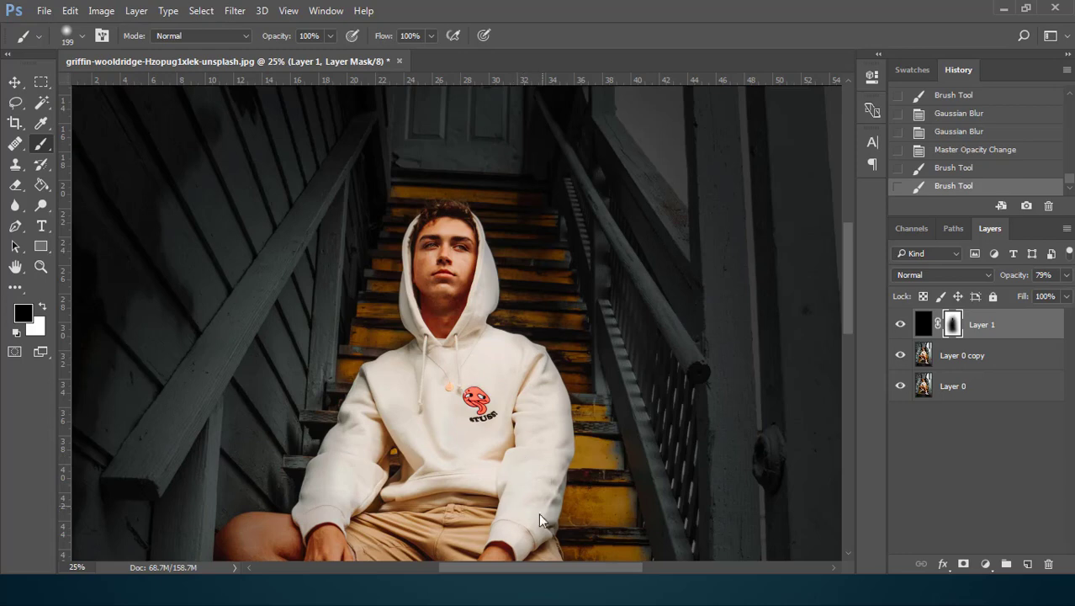
pyautogui.moveTo(540, 514); pyautogui.dragTo(539, 513)
# - Brush black on the mask over the shorts, hands and bent leg to brighten them
pyautogui.scroll(-5, 372, 180)
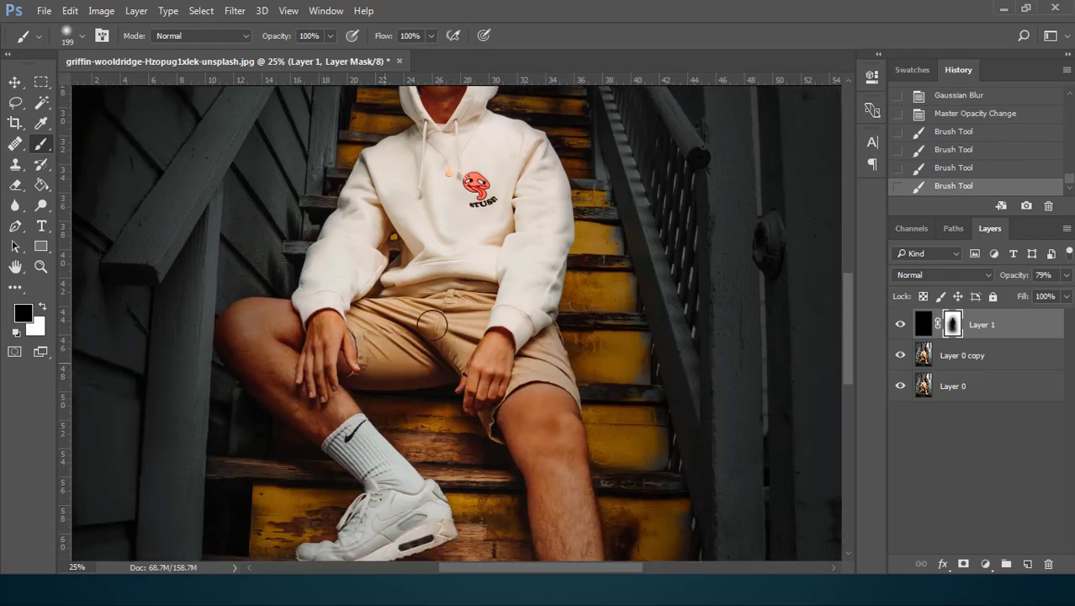
pyautogui.moveTo(473, 385)
pyautogui.mouseDown()
pyautogui.moveTo(542, 365)
pyautogui.moveTo(519, 393)
pyautogui.mouseUp()
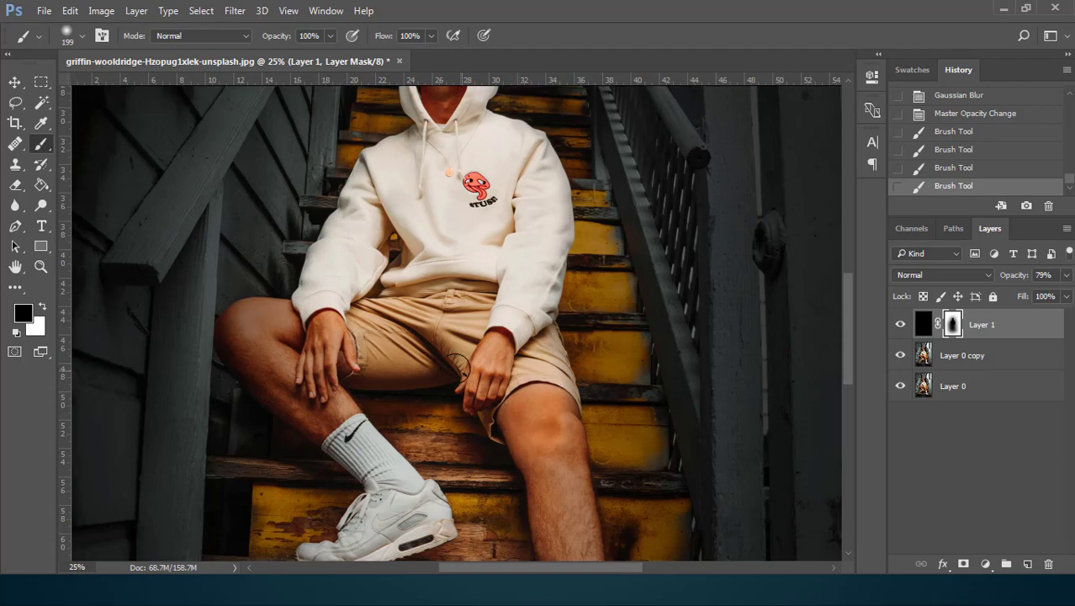
pyautogui.moveTo(457, 364)
pyautogui.mouseDown()
pyautogui.moveTo(323, 341)
pyautogui.moveTo(309, 375)
pyautogui.moveTo(278, 315)
pyautogui.moveTo(290, 374)
pyautogui.mouseUp()
pyautogui.moveTo(235, 333)
pyautogui.mouseDown()
pyautogui.moveTo(260, 375)
pyautogui.moveTo(337, 429)
pyautogui.moveTo(310, 392)
pyautogui.moveTo(371, 447)
pyautogui.moveTo(406, 478)
pyautogui.mouseUp()
# - Brush black on the mask over the raised white shoe, the extended leg and its sock and shoe
pyautogui.scroll(-2, 402, 435)
pyautogui.scroll(-2, 401, 435)
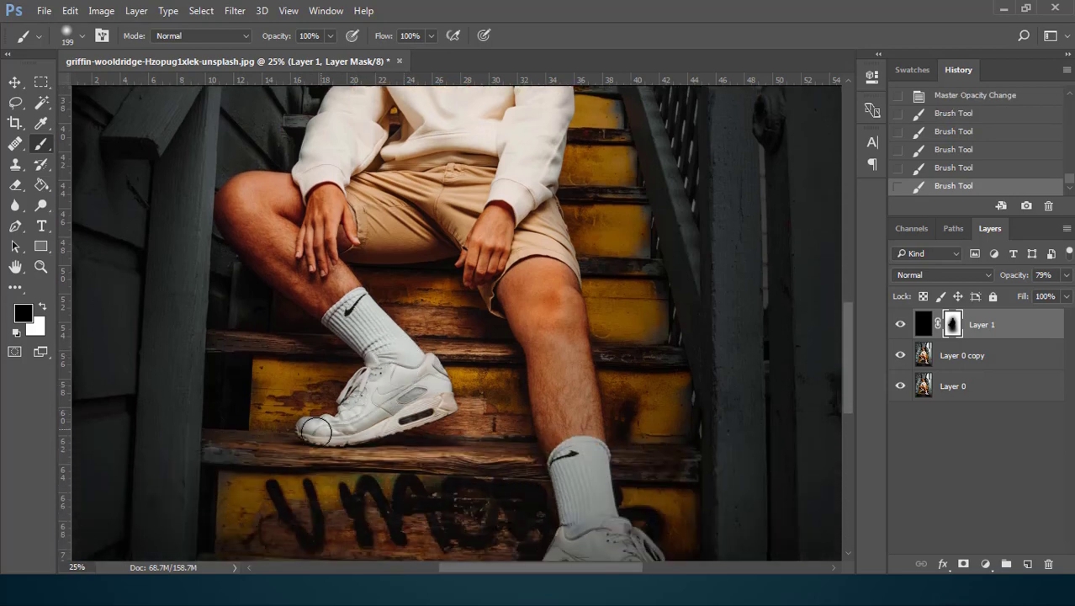
pyautogui.click(400, 347)
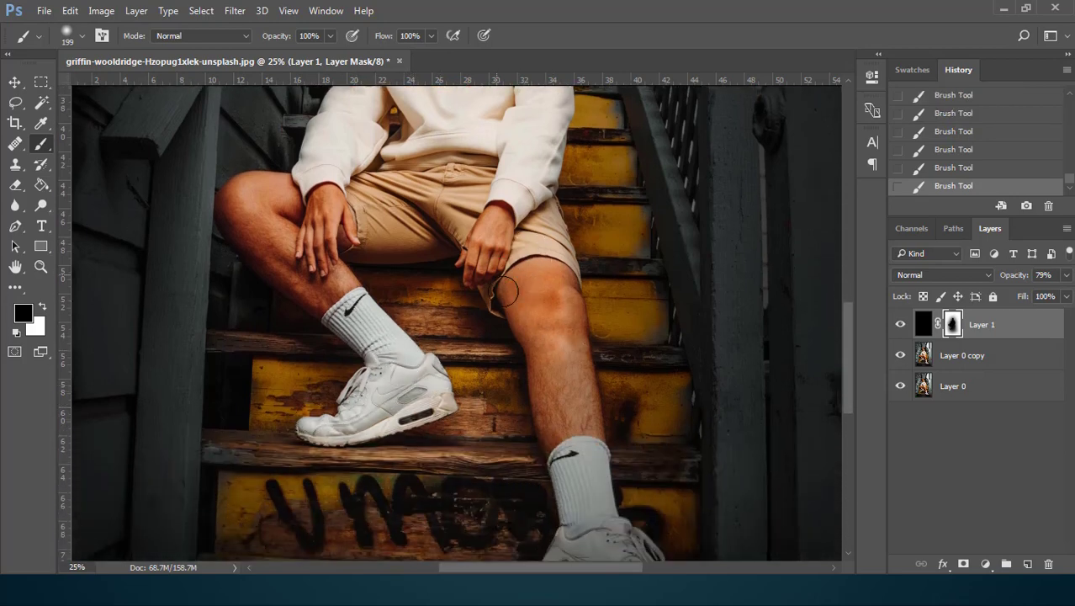
pyautogui.moveTo(561, 322)
pyautogui.mouseDown()
pyautogui.moveTo(551, 372)
pyautogui.moveTo(571, 473)
pyautogui.moveTo(574, 432)
pyautogui.moveTo(577, 499)
pyautogui.moveTo(593, 473)
pyautogui.moveTo(595, 499)
pyautogui.mouseUp()
pyautogui.scroll(-5, 605, 454)
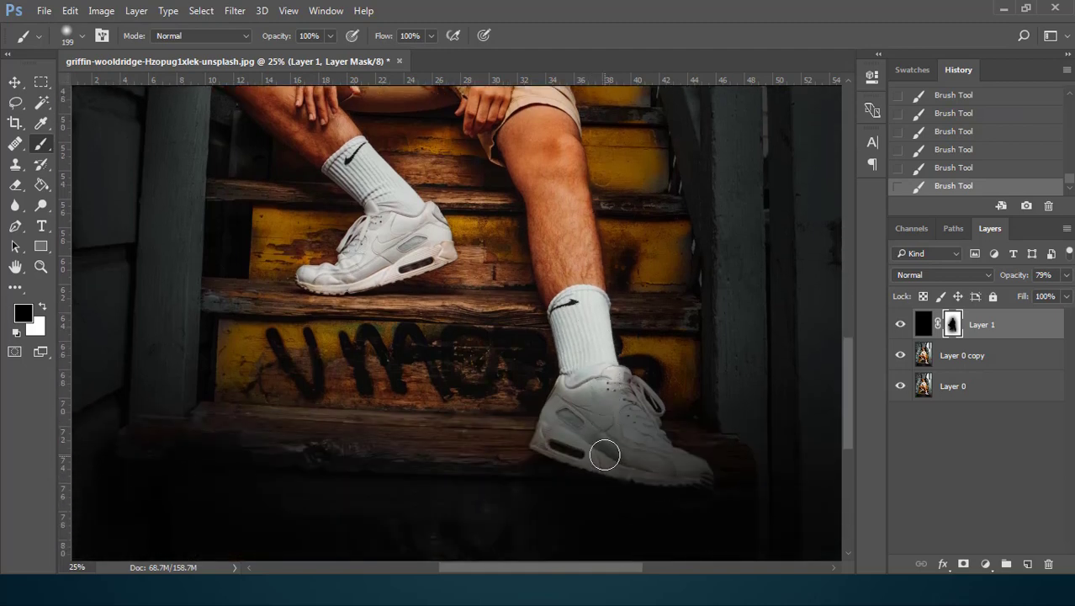
pyautogui.moveTo(571, 364)
pyautogui.mouseDown()
pyautogui.moveTo(624, 403)
pyautogui.moveTo(565, 396)
pyautogui.mouseUp()
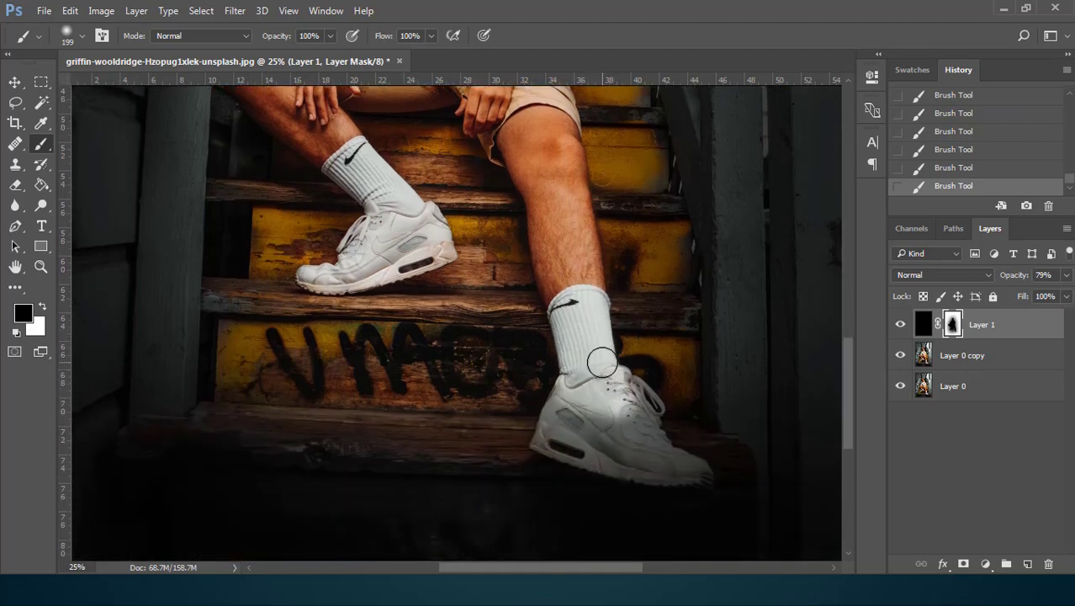
# - Enlarge the brush to 1102 px and reduce its opacity to 46%
pyautogui.scroll(10, 612, 244)
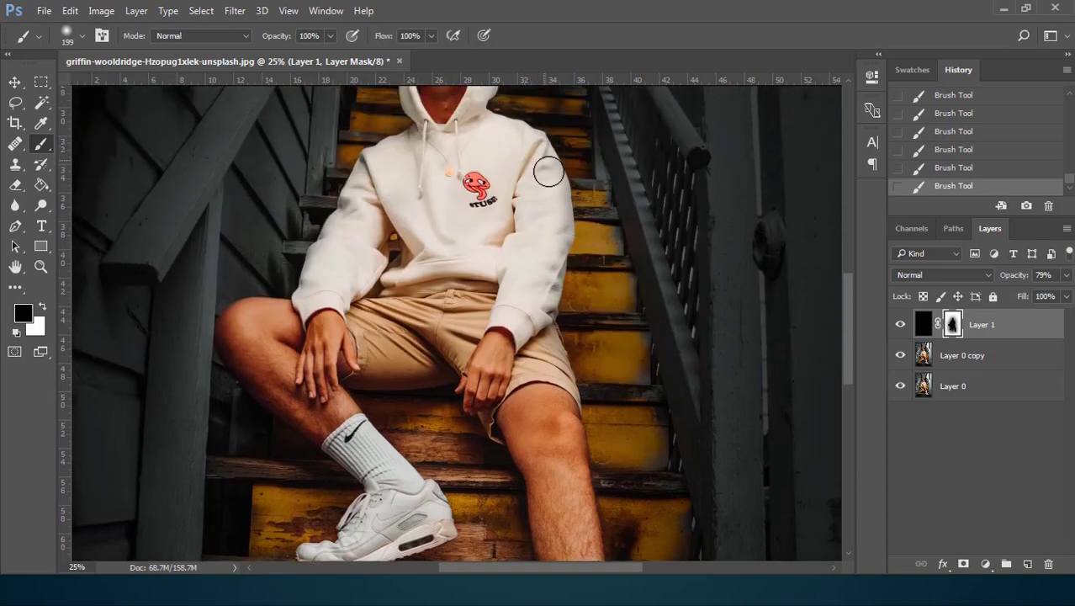
pyautogui.scroll(6, 466, 259)
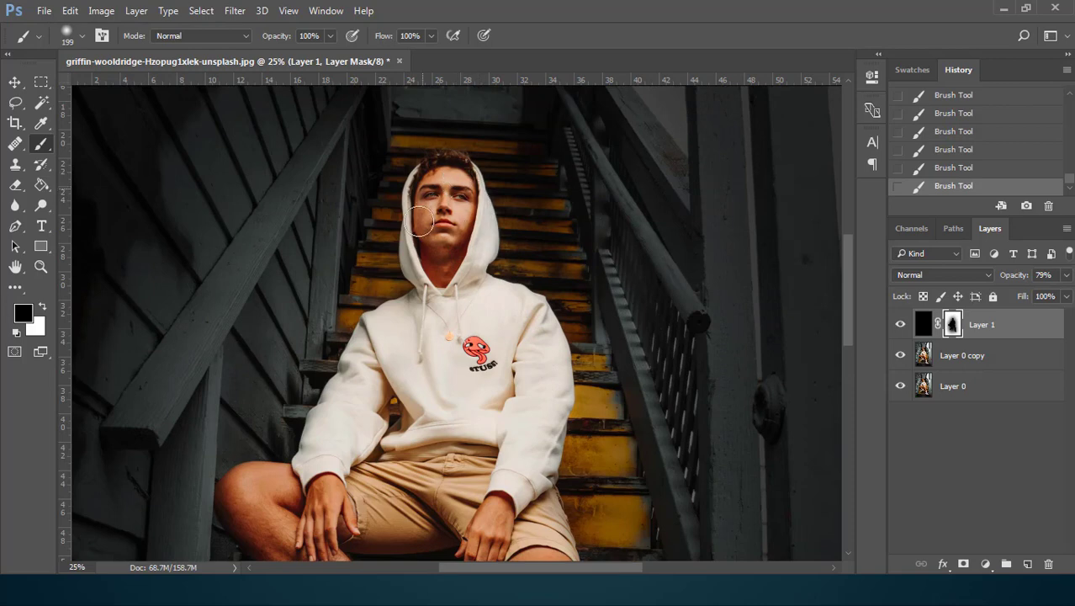
pyautogui.click(81, 35)
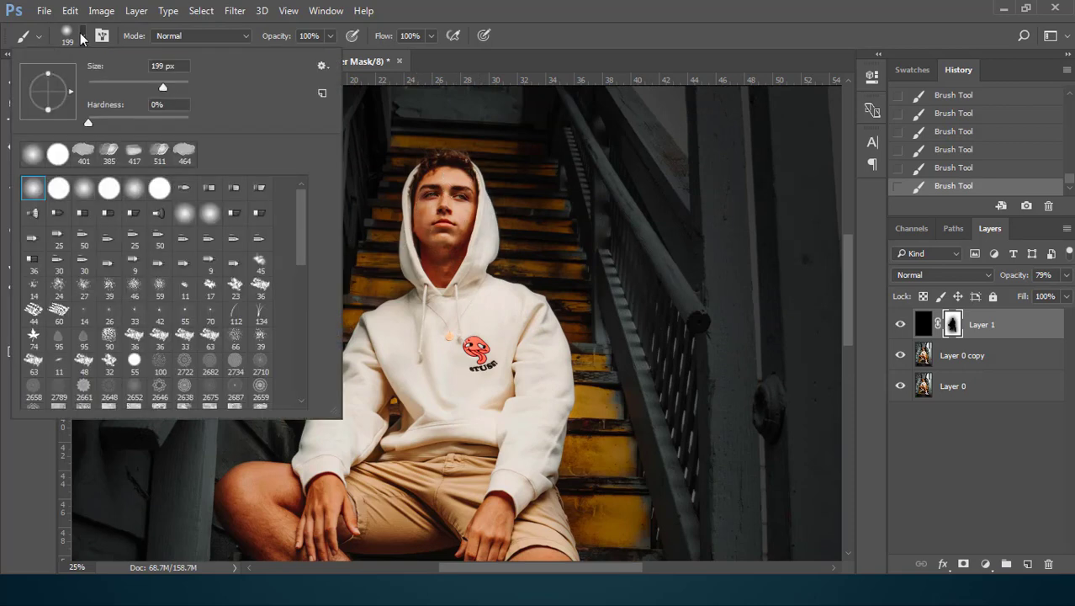
pyautogui.click(174, 86)
pyautogui.click(178, 82)
pyautogui.moveTo(180, 81); pyautogui.dragTo(187, 83)
pyautogui.press('Return')
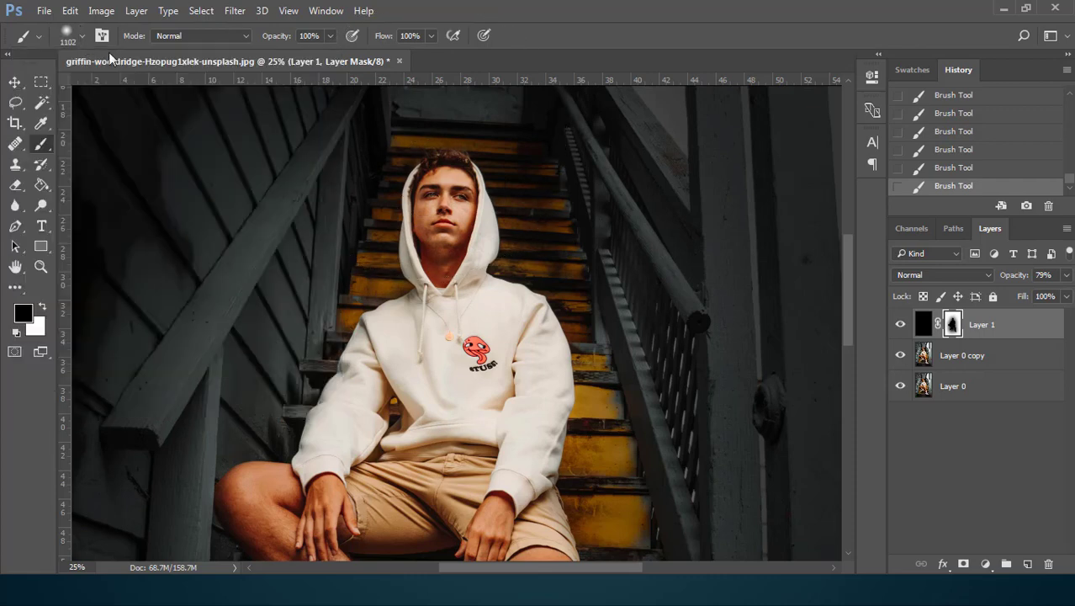
pyautogui.click(331, 35)
pyautogui.press('Return')
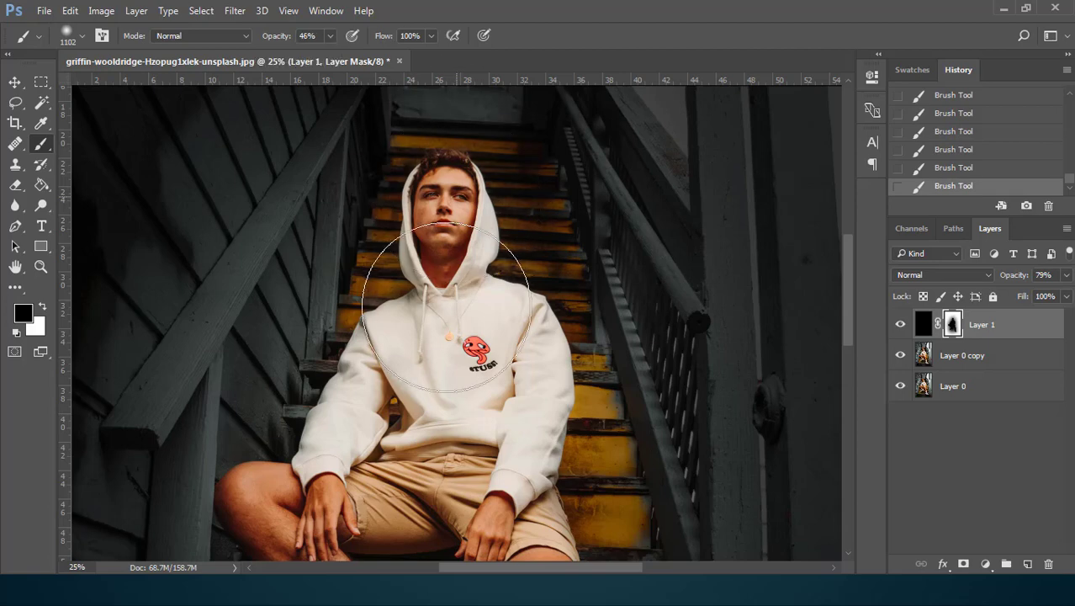
pyautogui.scroll(-4, 463, 169)
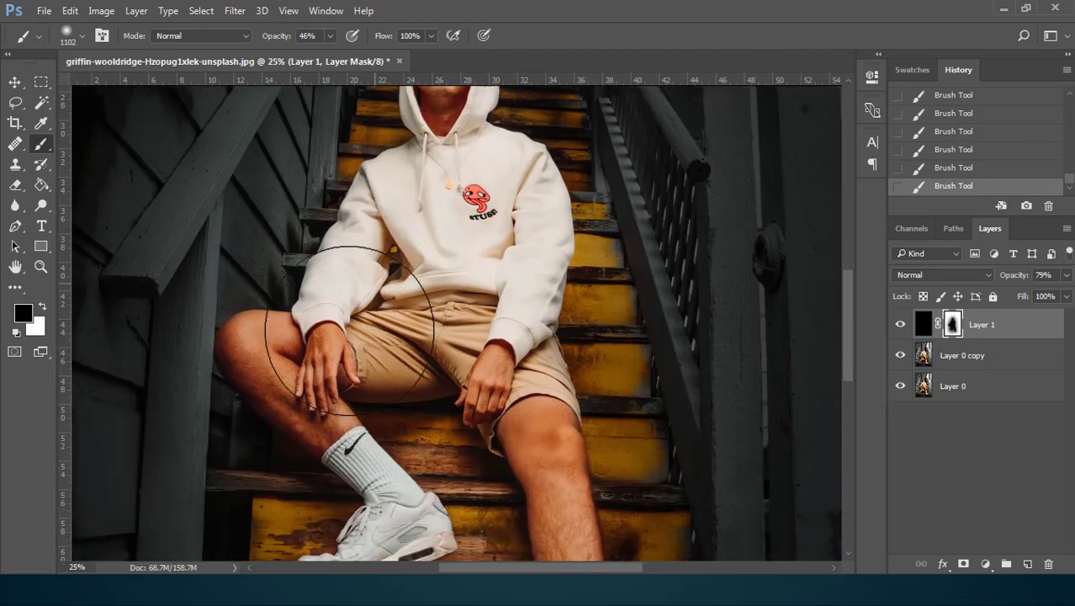
pyautogui.scroll(-3, 514, 168)
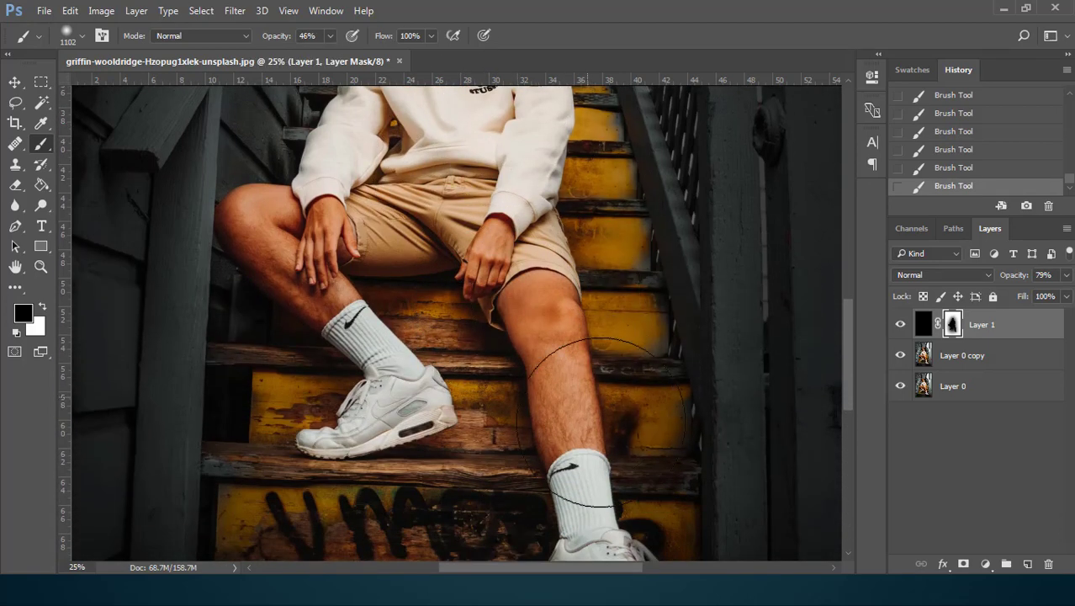
# - Add a Curves adjustment layer above the masked black layer
pyautogui.scroll(-4, 421, 328)
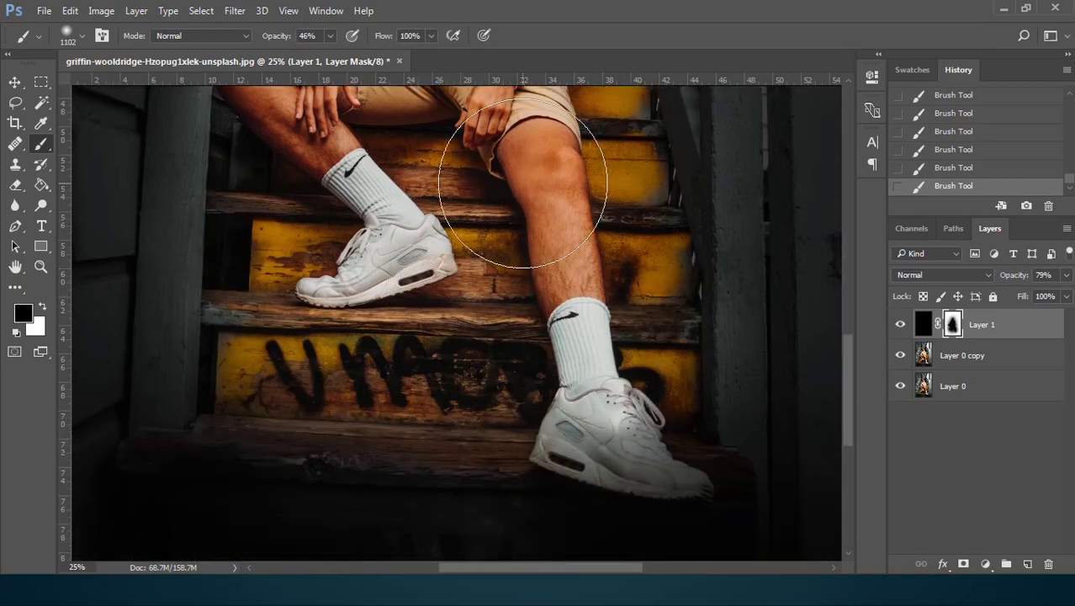
pyautogui.scroll(-2, 517, 184)
pyautogui.scroll(-1, 523, 182)
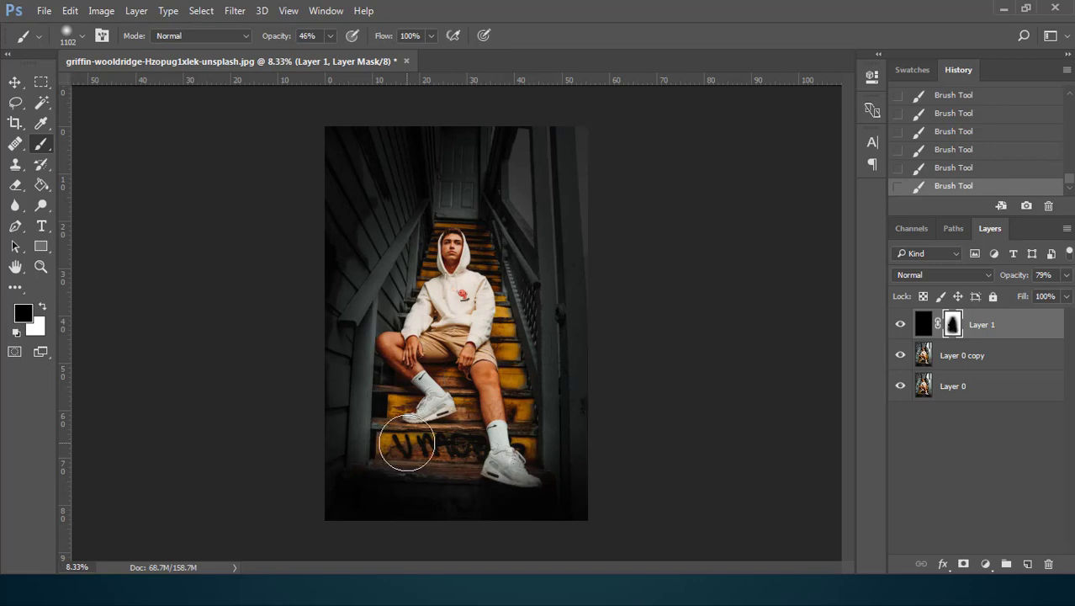
pyautogui.click(15, 82)
pyautogui.click(985, 564)
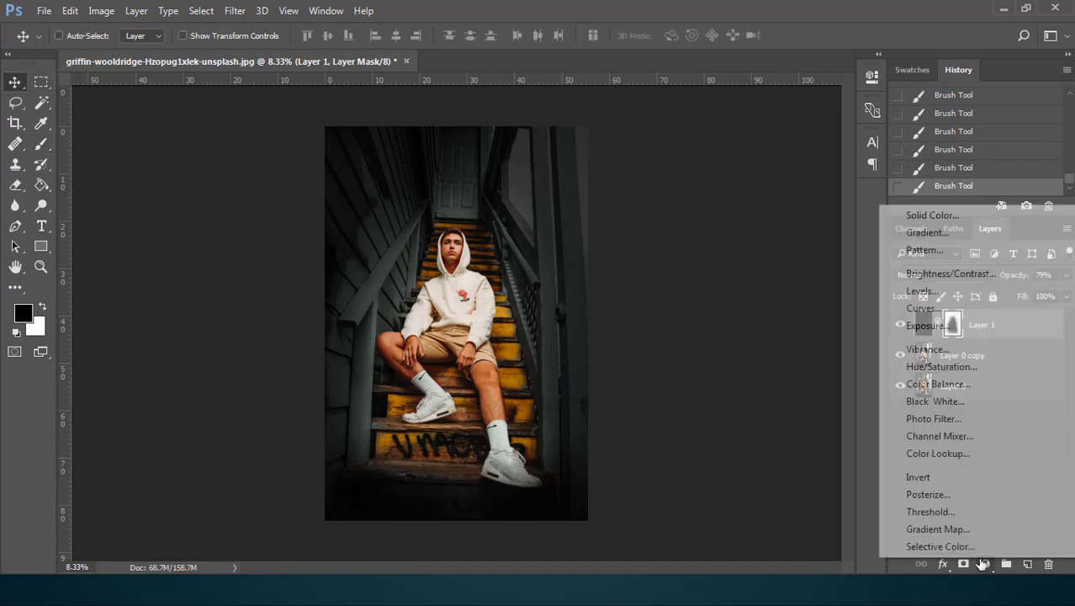
pyautogui.click(947, 312)
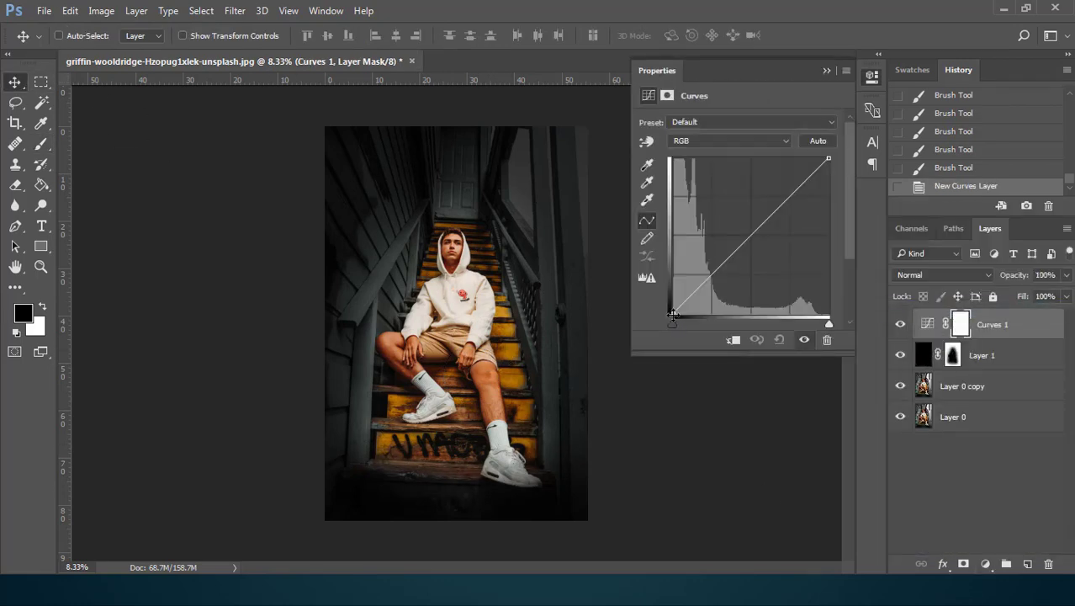
pyautogui.moveTo(673, 315); pyautogui.dragTo(678, 314)
pyautogui.moveTo(823, 164)
pyautogui.mouseDown()
pyautogui.moveTo(732, 168)
pyautogui.moveTo(823, 165)
pyautogui.mouseUp()
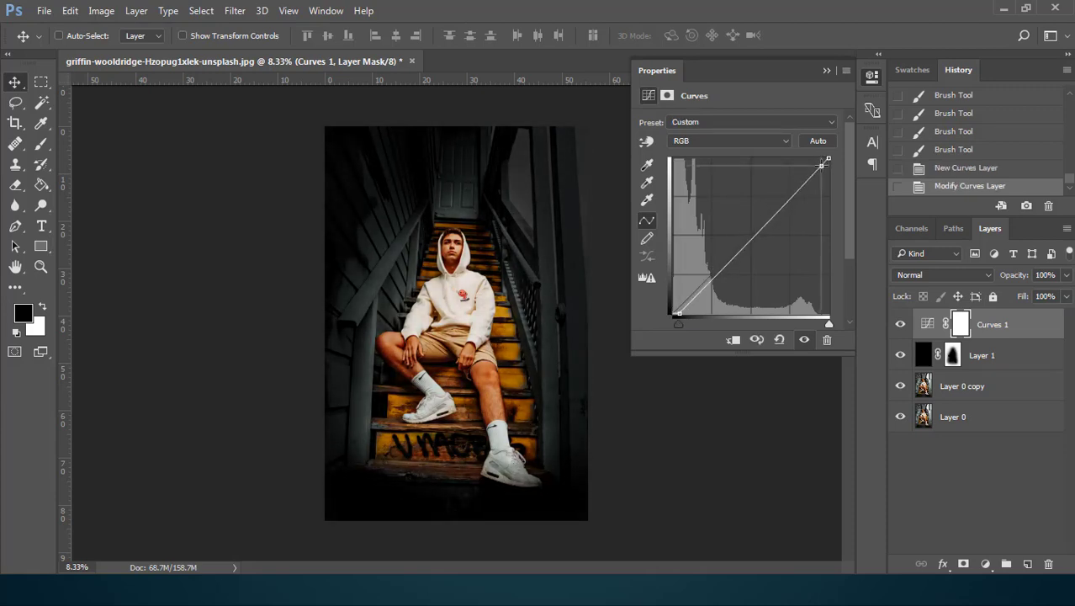
pyautogui.click(779, 339)
# - Shift the black point of the RGB curve slightly inward to deepen the shadows
pyautogui.moveTo(672, 313); pyautogui.dragTo(677, 315)
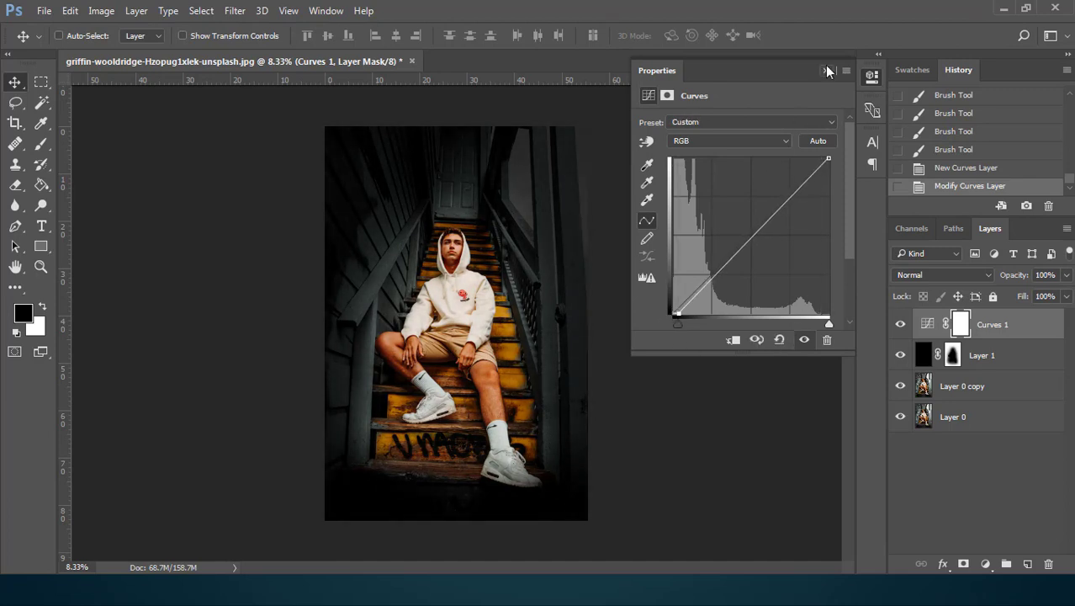
pyautogui.click(827, 72)
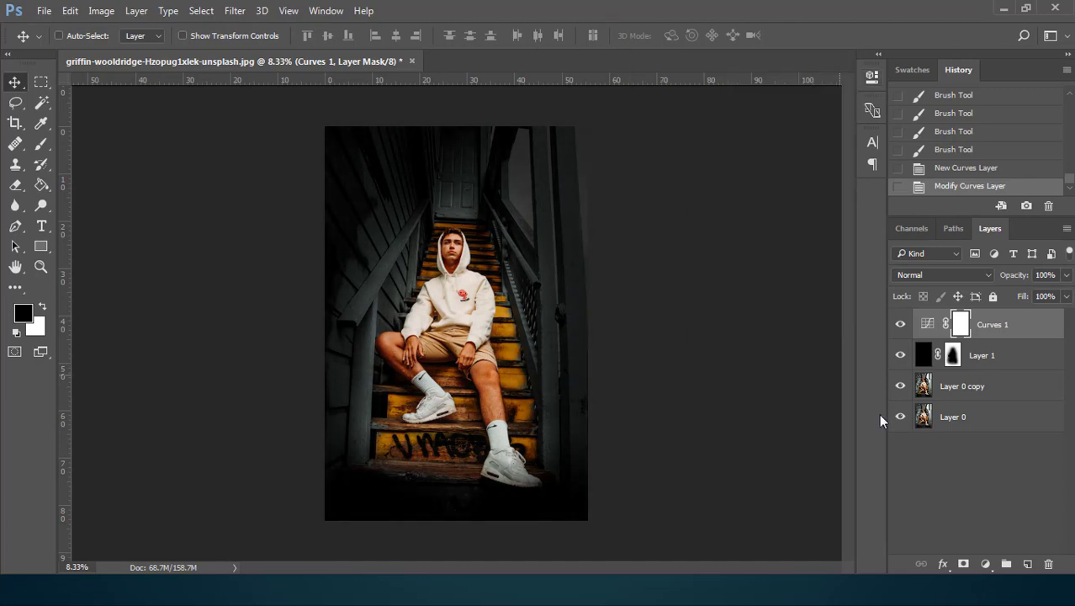
# - Add a Color Lookup adjustment layer, try the FallColors.look LUT and replace it with FoggyNight.3DL
pyautogui.click(986, 566)
pyautogui.click(962, 462)
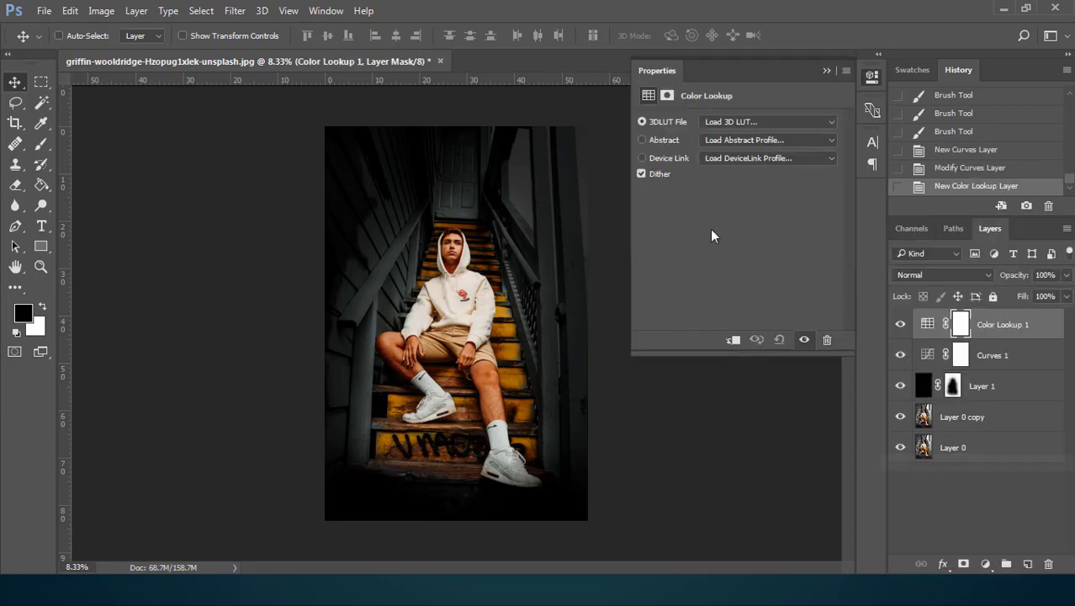
pyautogui.click(773, 141)
pyautogui.click(769, 119)
pyautogui.click(769, 119)
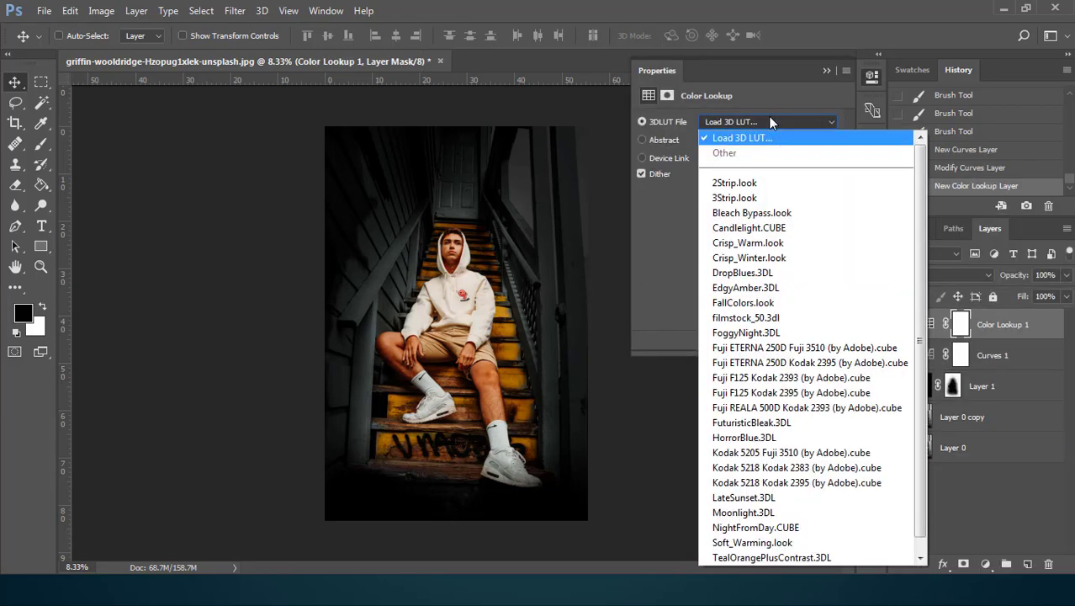
pyautogui.click(768, 303)
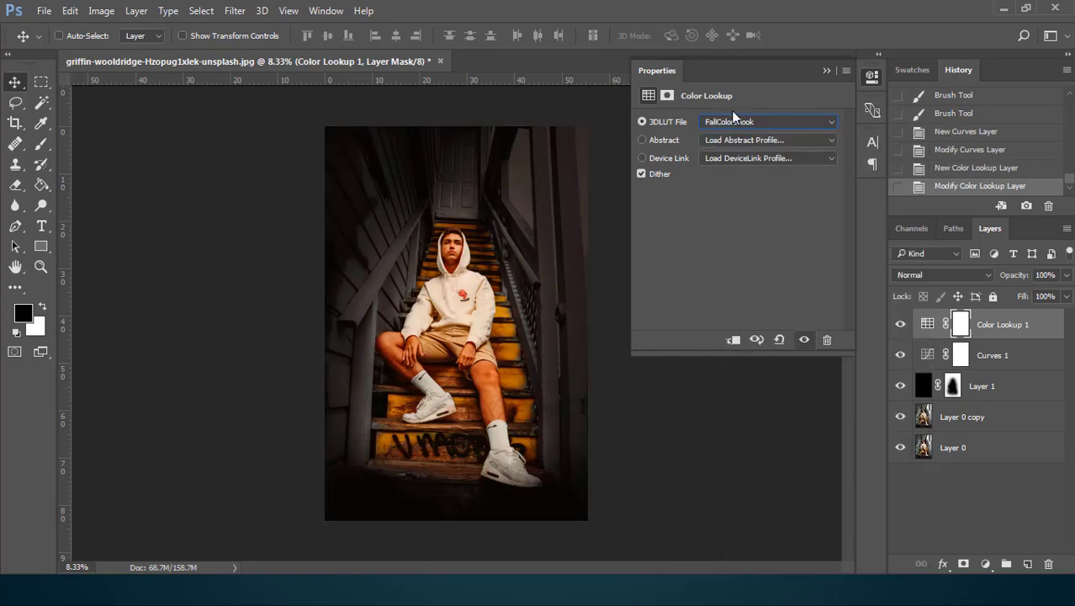
pyautogui.click(752, 121)
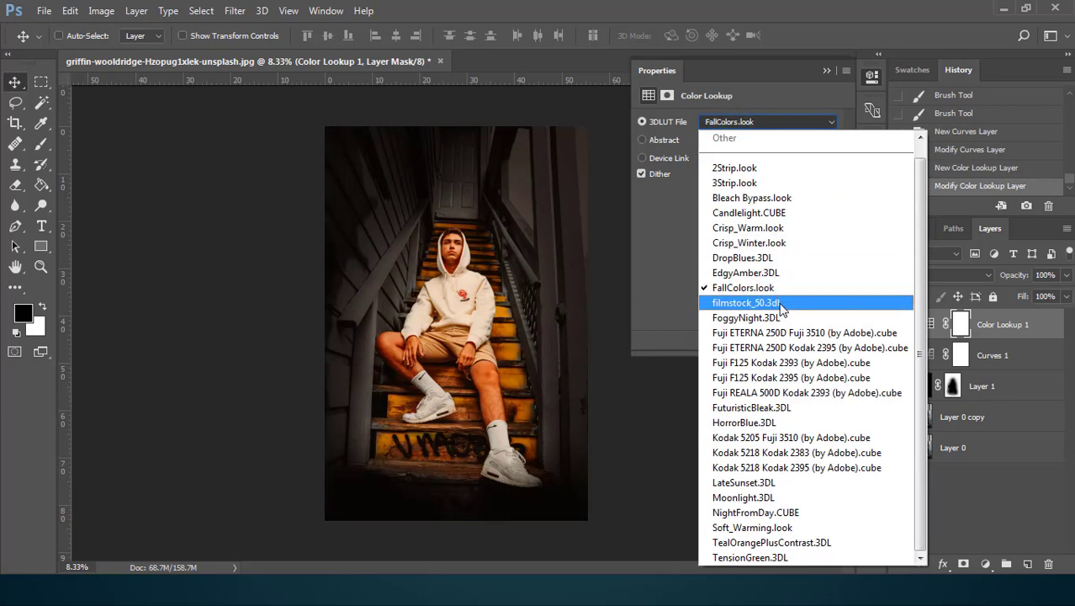
pyautogui.click(783, 313)
pyautogui.click(825, 72)
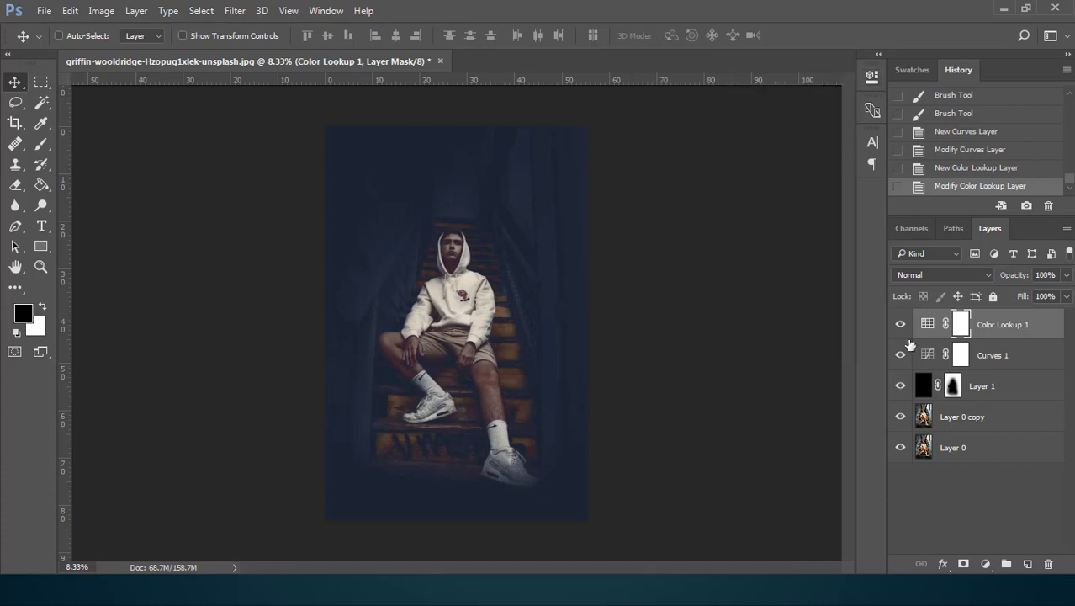
# - Set the Color Lookup layer's blend mode to Soft Light and reduce its opacity to 37%
pyautogui.click(942, 275)
pyautogui.click(909, 440)
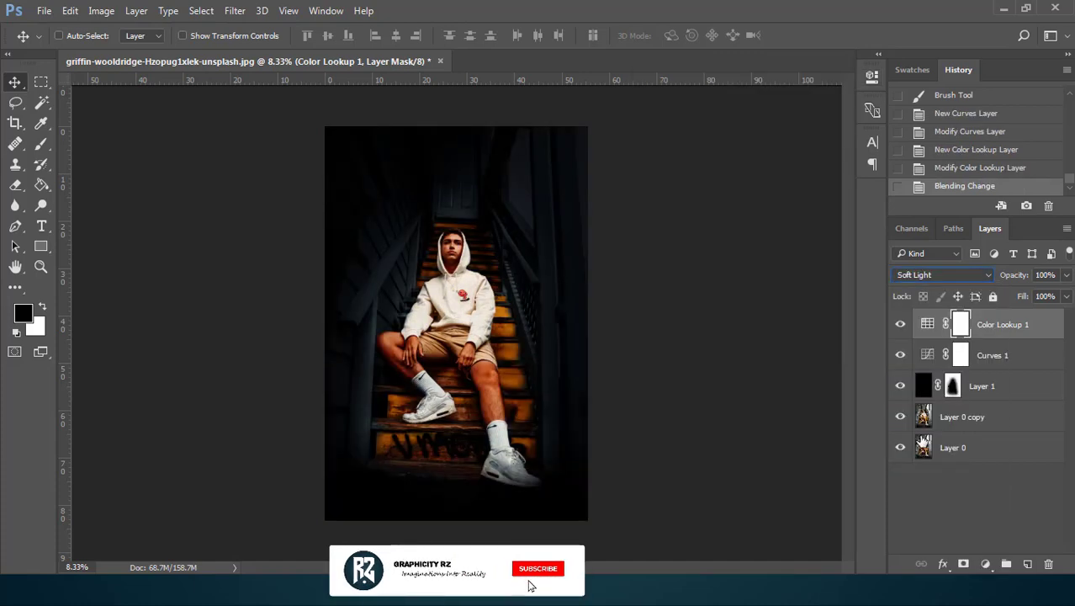
pyautogui.click(1066, 275)
pyautogui.click(1027, 293)
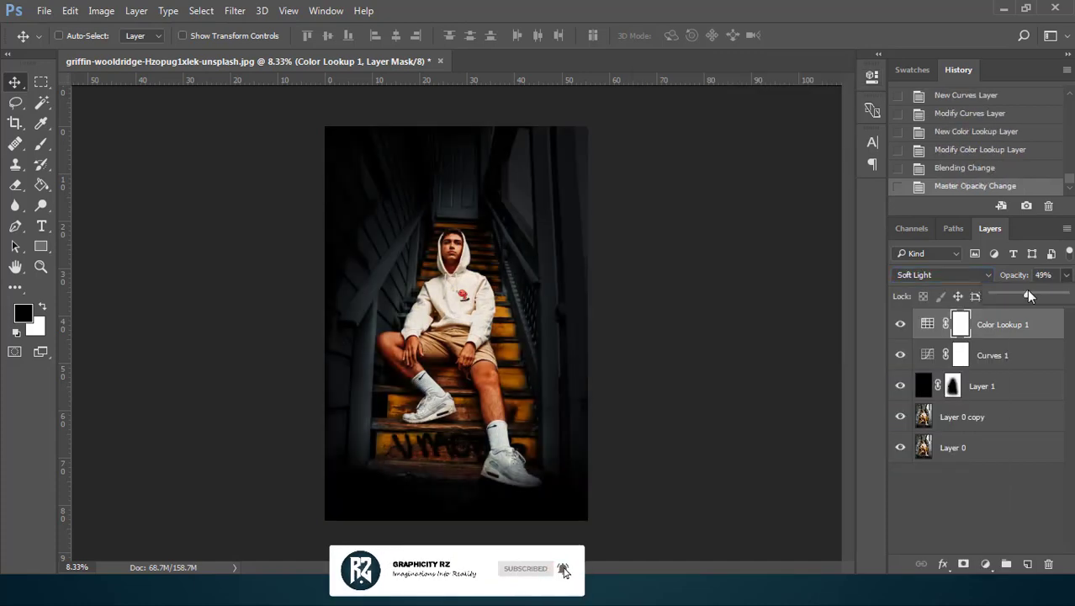
pyautogui.moveTo(1028, 294); pyautogui.dragTo(1017, 296)
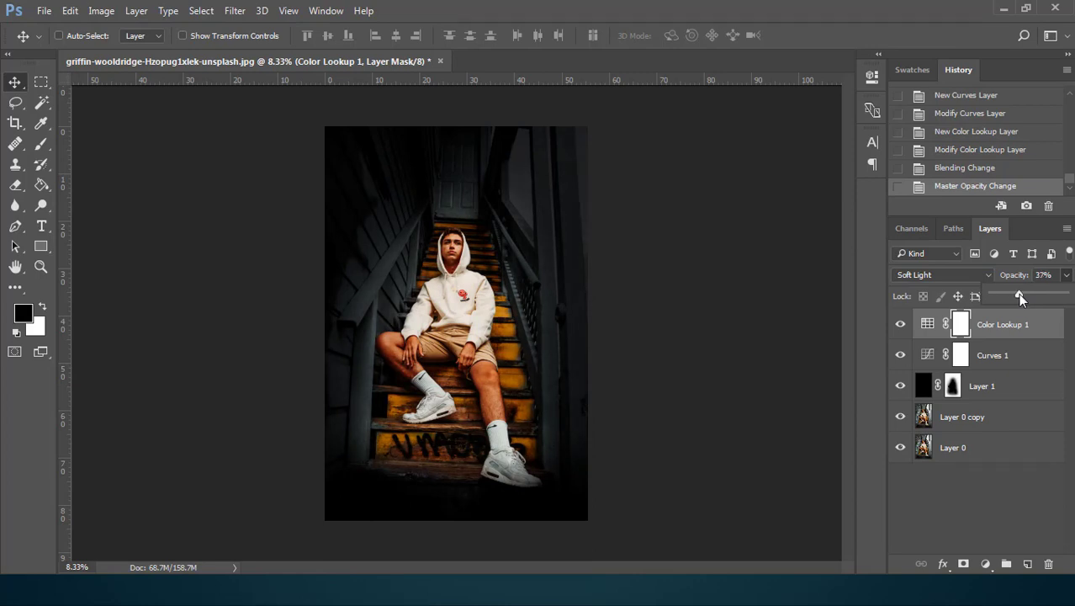
pyautogui.click(1004, 543)
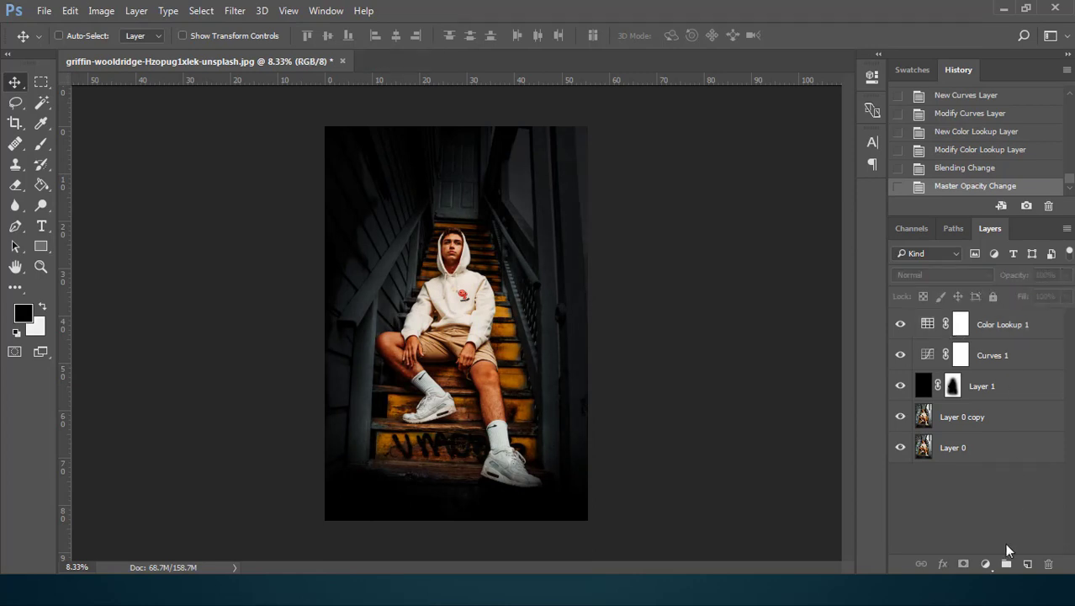
# - Add a Color Balance adjustment layer and set the midtones' Magenta–Green value to -7
pyautogui.click(986, 564)
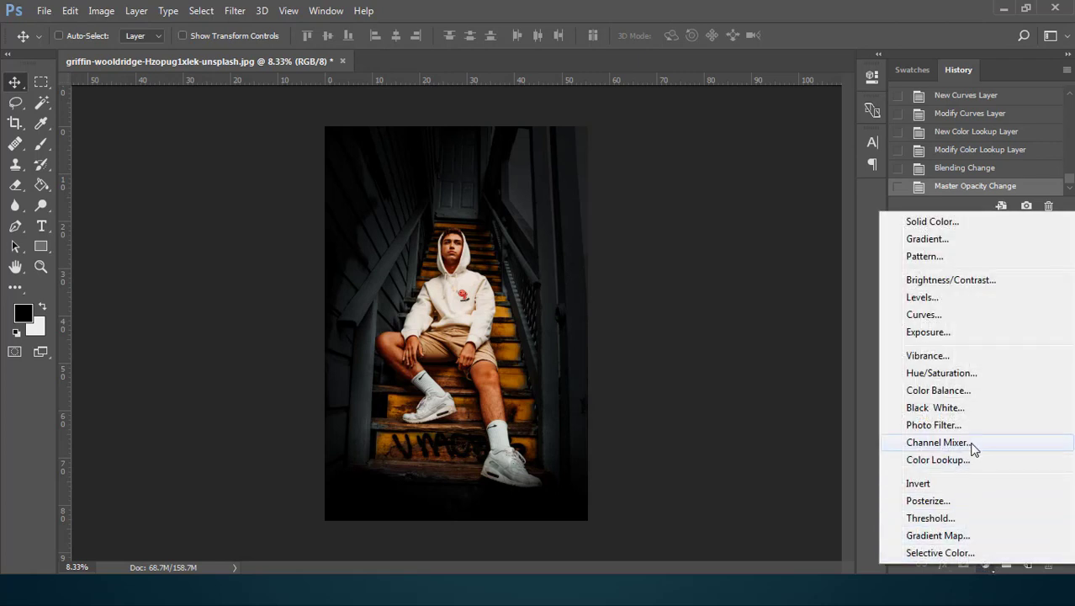
pyautogui.click(966, 391)
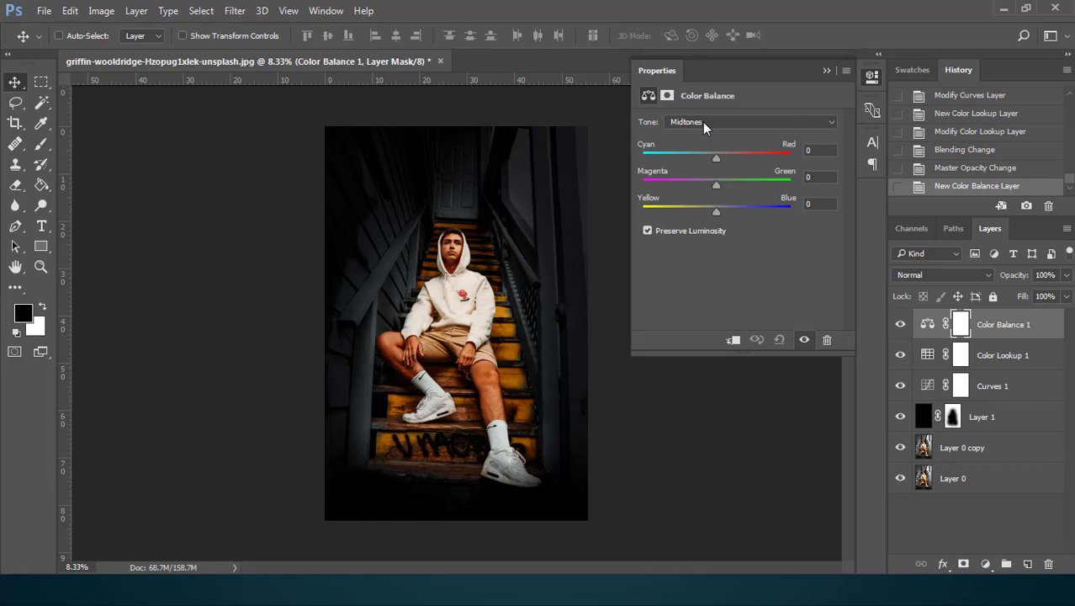
pyautogui.click(702, 122)
pyautogui.click(707, 136)
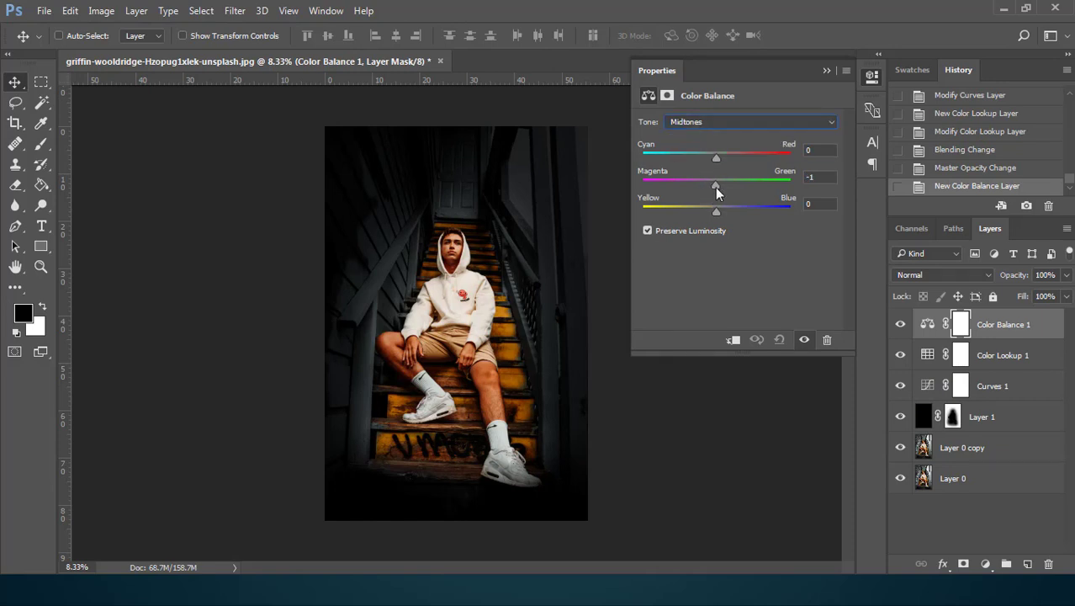
pyautogui.moveTo(711, 188); pyautogui.dragTo(710, 188)
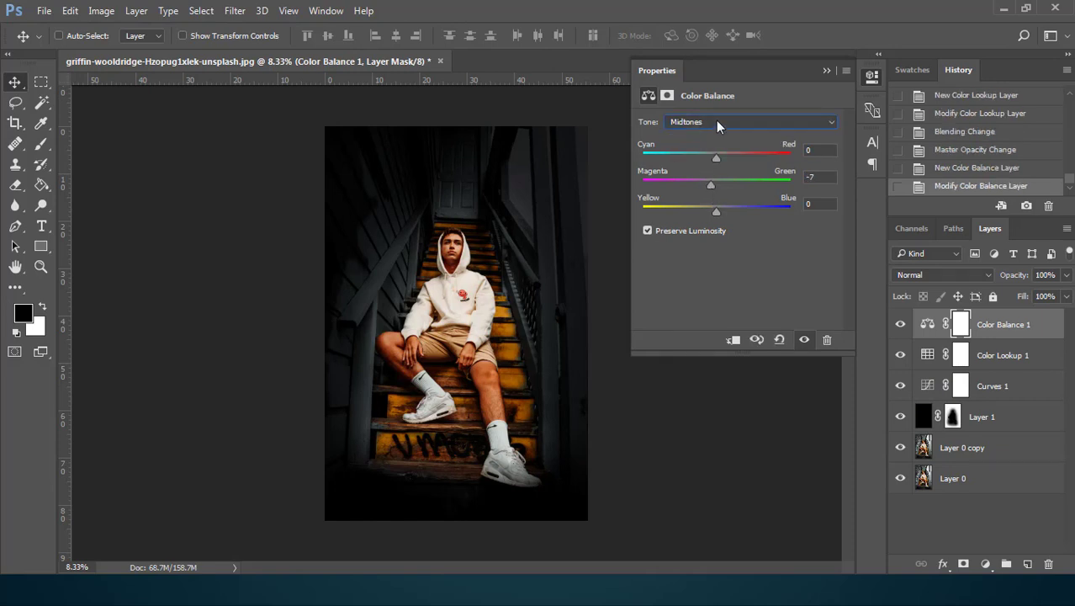
# - Fine-tune the Yellow–Blue balance of the shadows and shift the highlights slightly toward yellow
pyautogui.click(716, 122)
pyautogui.click(716, 132)
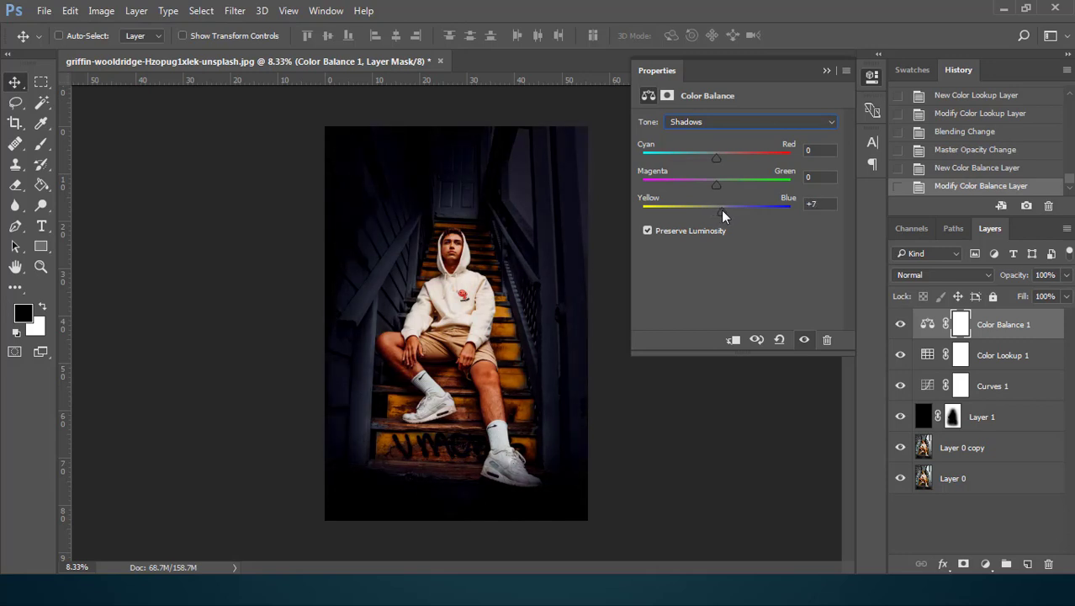
pyautogui.moveTo(721, 209); pyautogui.dragTo(715, 212)
pyautogui.click(686, 121)
pyautogui.click(687, 154)
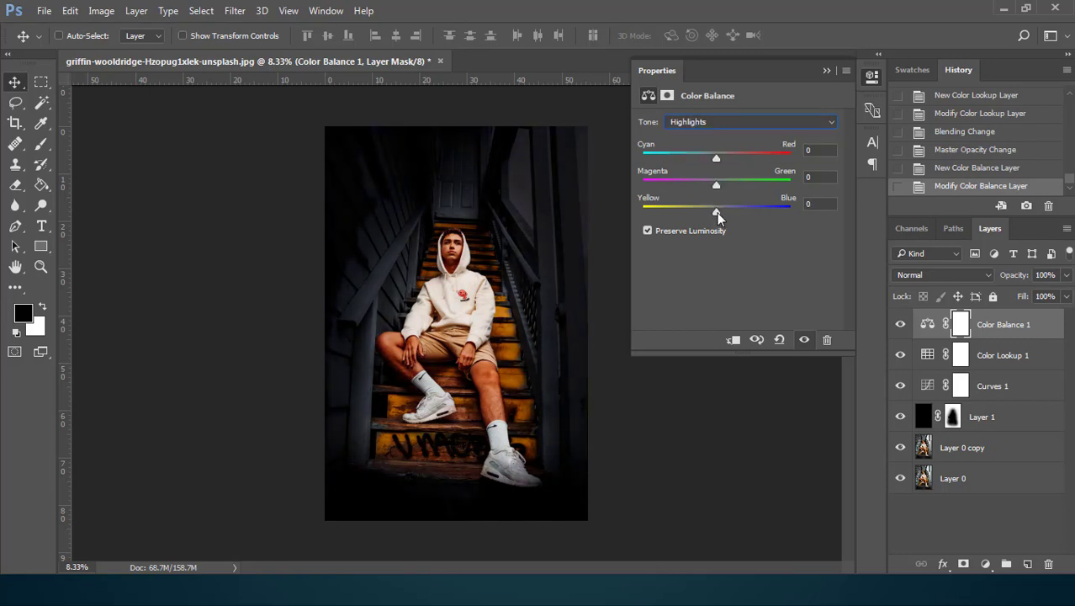
pyautogui.moveTo(717, 213); pyautogui.dragTo(711, 215)
pyautogui.click(824, 70)
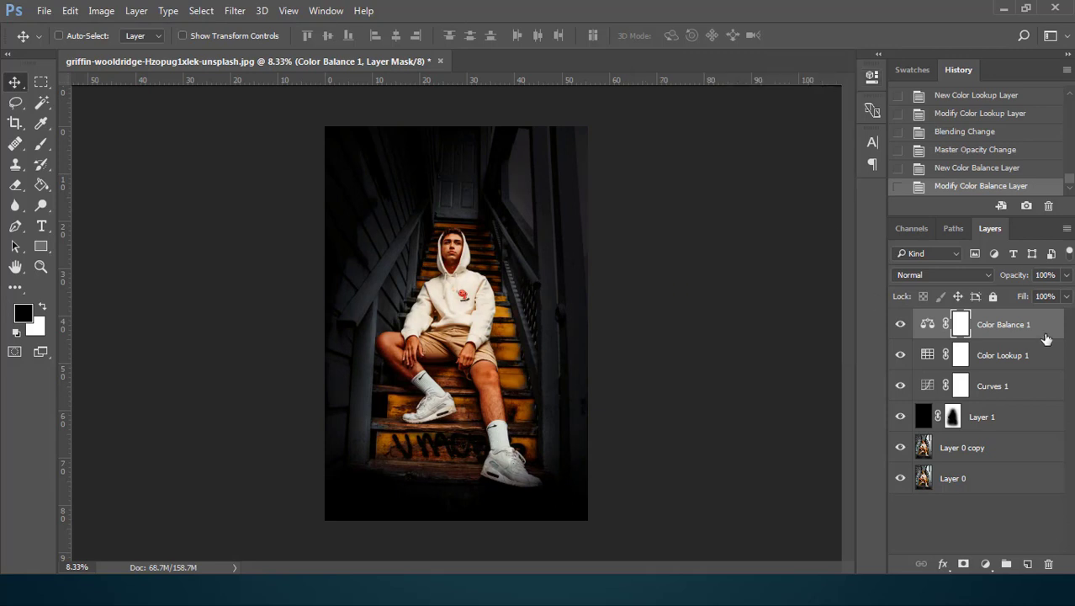
# - Open Layer 0 copy in the Camera Raw Filter
pyautogui.click(1036, 453)
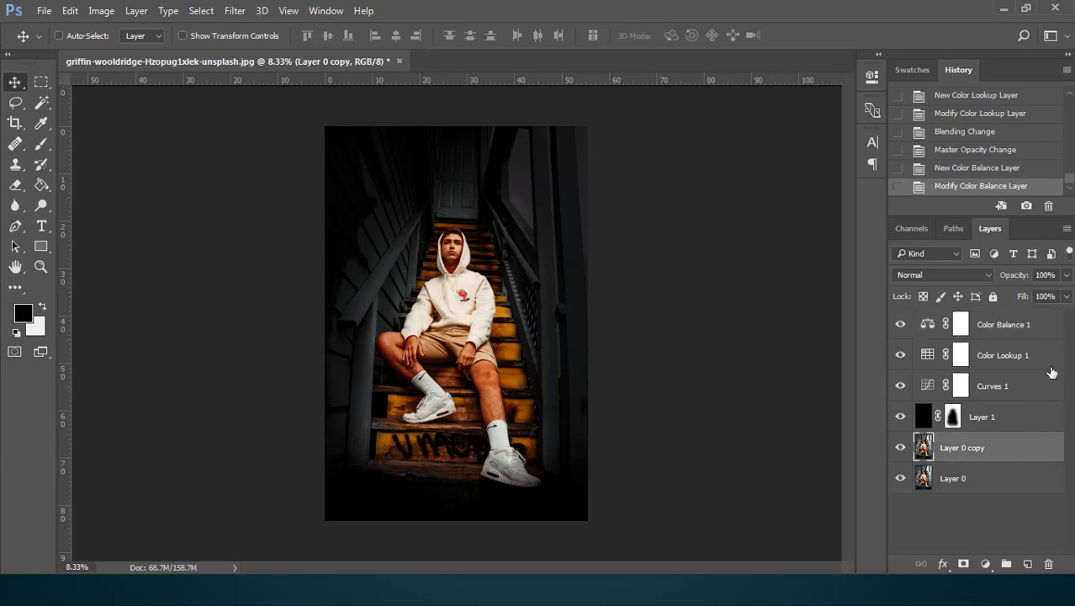
pyautogui.click(235, 11)
pyautogui.click(325, 101)
pyautogui.hotkey('ctrl', 'shift', 'a')
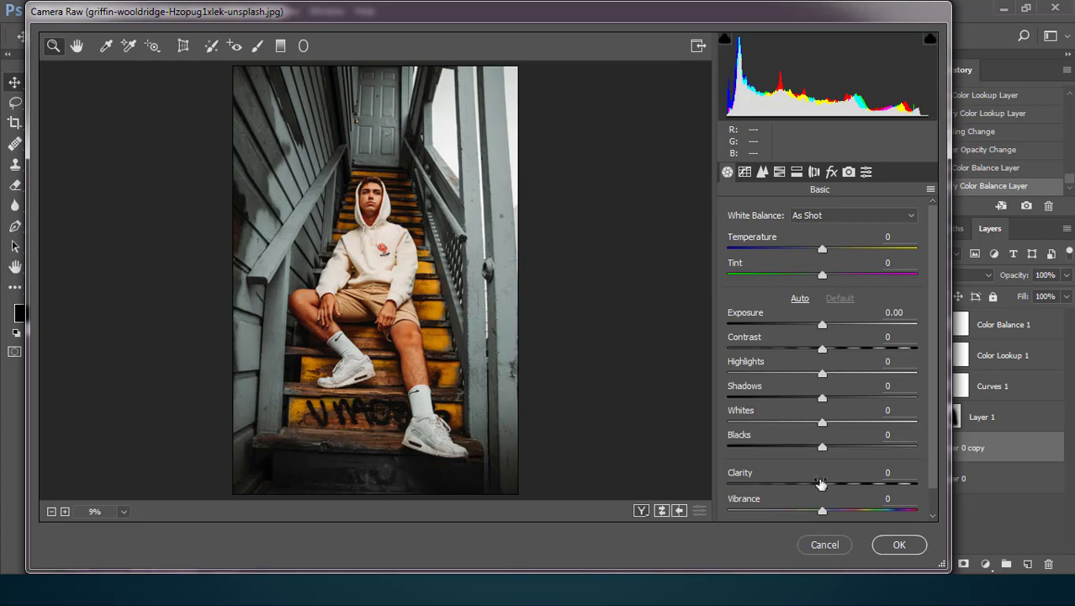
# - Set Clarity to -37, Temperature to +4 and Tint to -1 for the photo
pyautogui.click(64, 512)
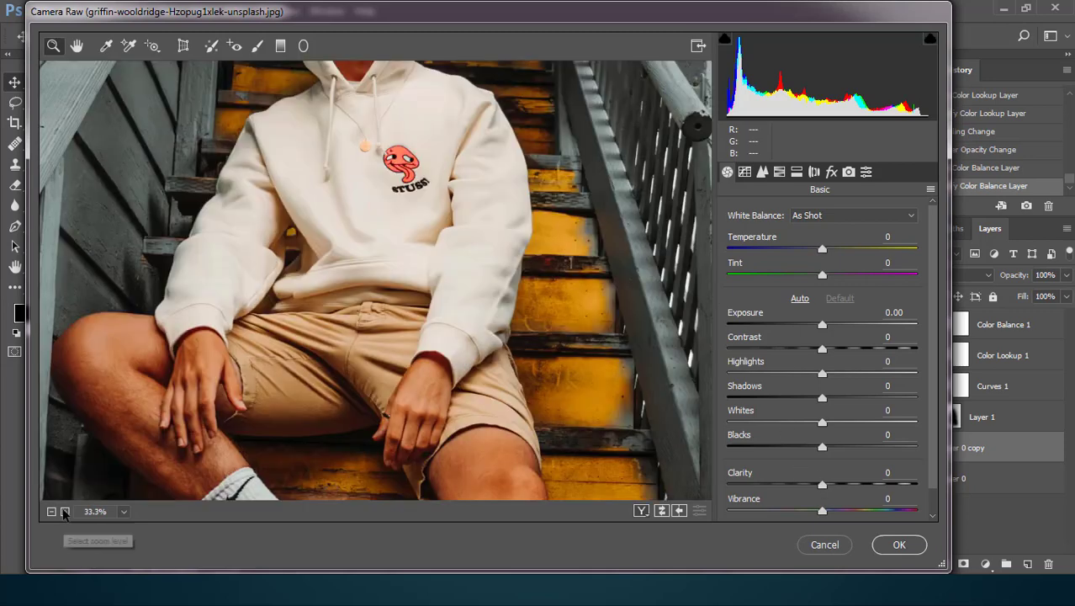
pyautogui.keyDown('alt'); pyautogui.click(547, 291); pyautogui.keyUp('alt')
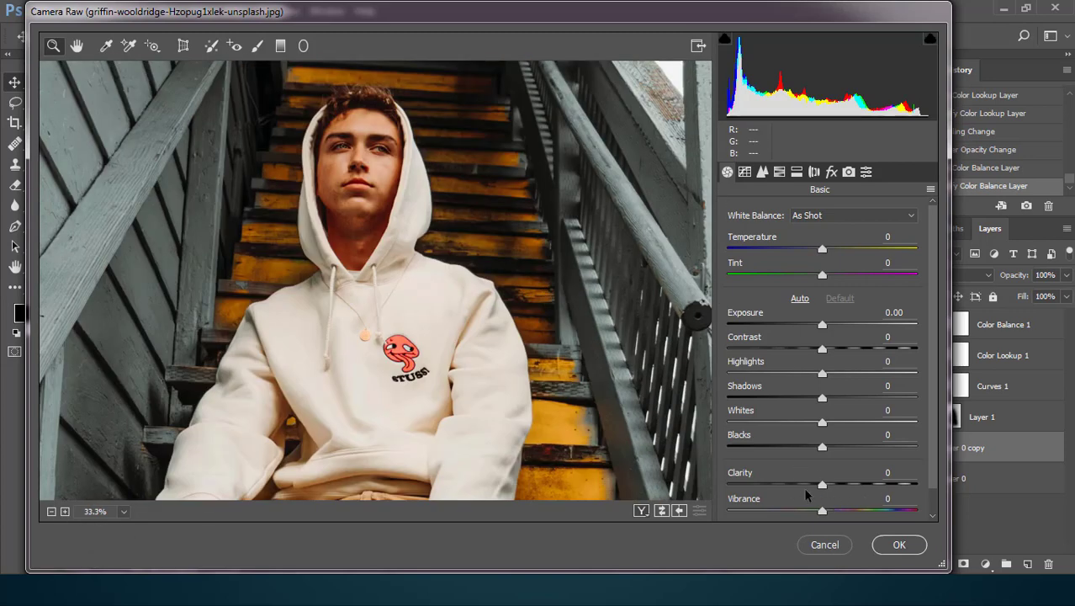
pyautogui.moveTo(792, 486); pyautogui.dragTo(792, 487)
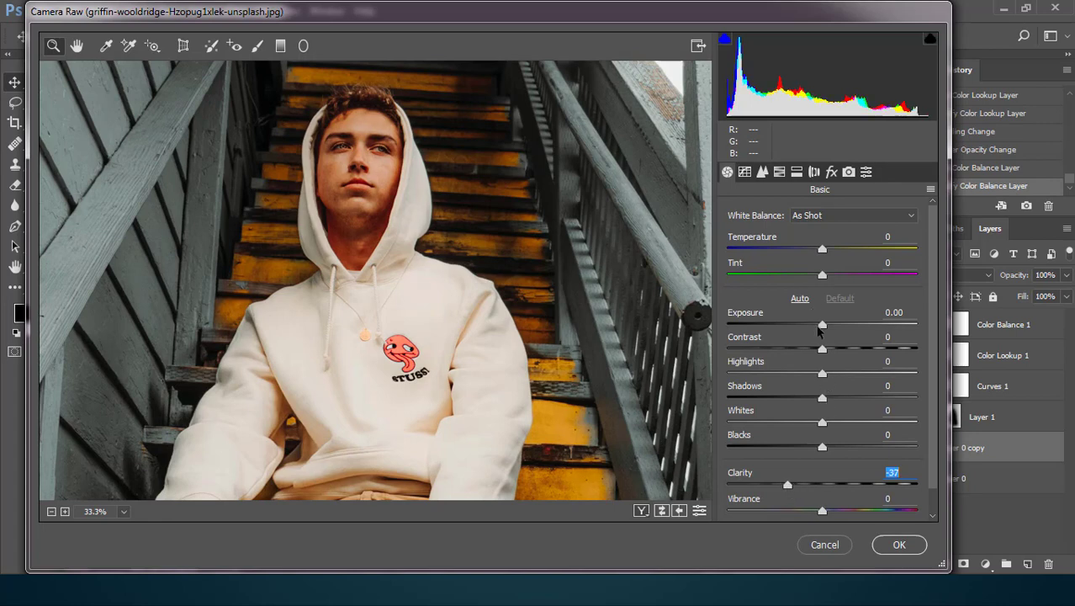
pyautogui.moveTo(823, 251); pyautogui.dragTo(822, 278)
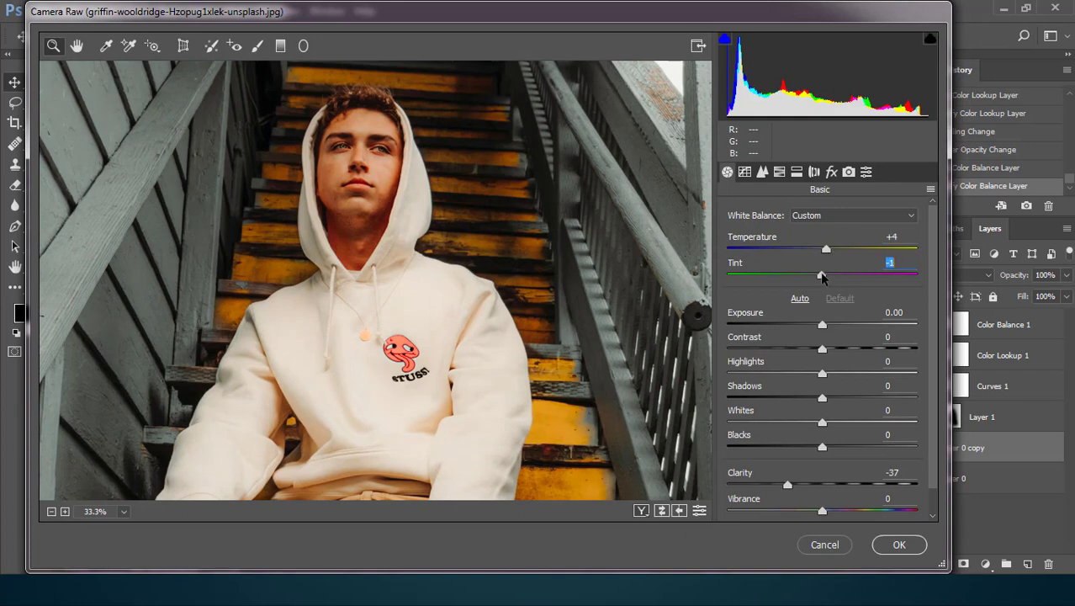
pyautogui.scroll(-1, 846, 398)
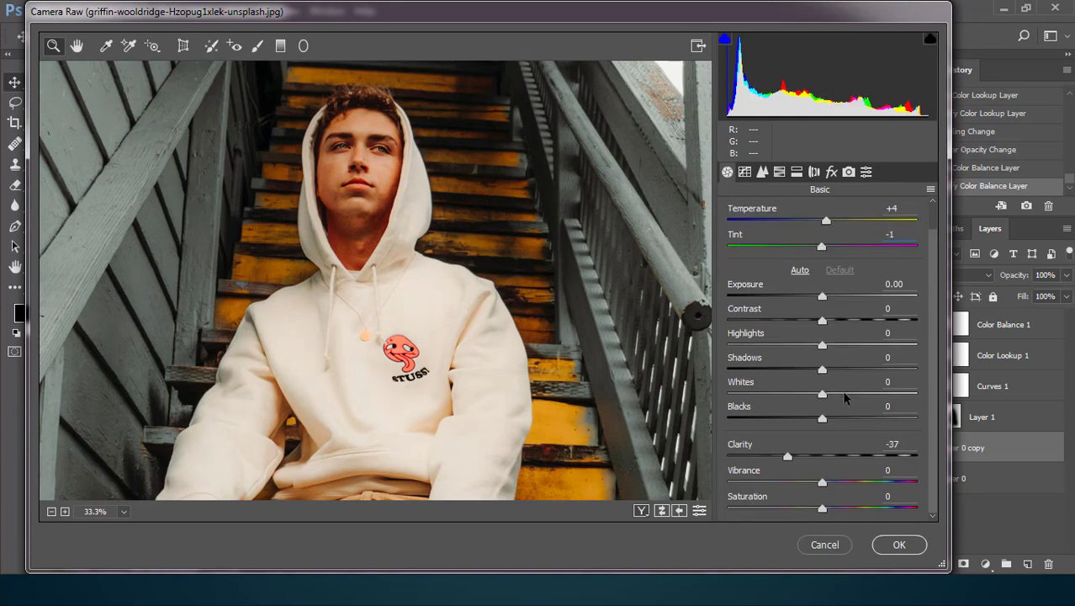
# - Set the HSL saturation of Oranges to -28 and Yellows to +42
pyautogui.click(781, 172)
pyautogui.moveTo(827, 325); pyautogui.dragTo(867, 348)
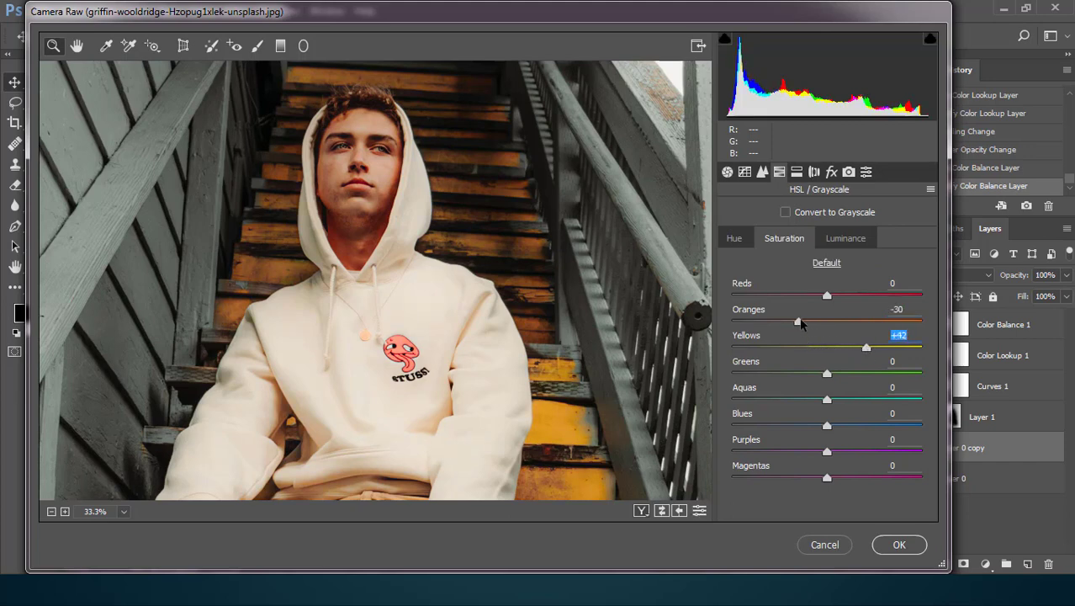
pyautogui.moveTo(799, 323); pyautogui.dragTo(802, 324)
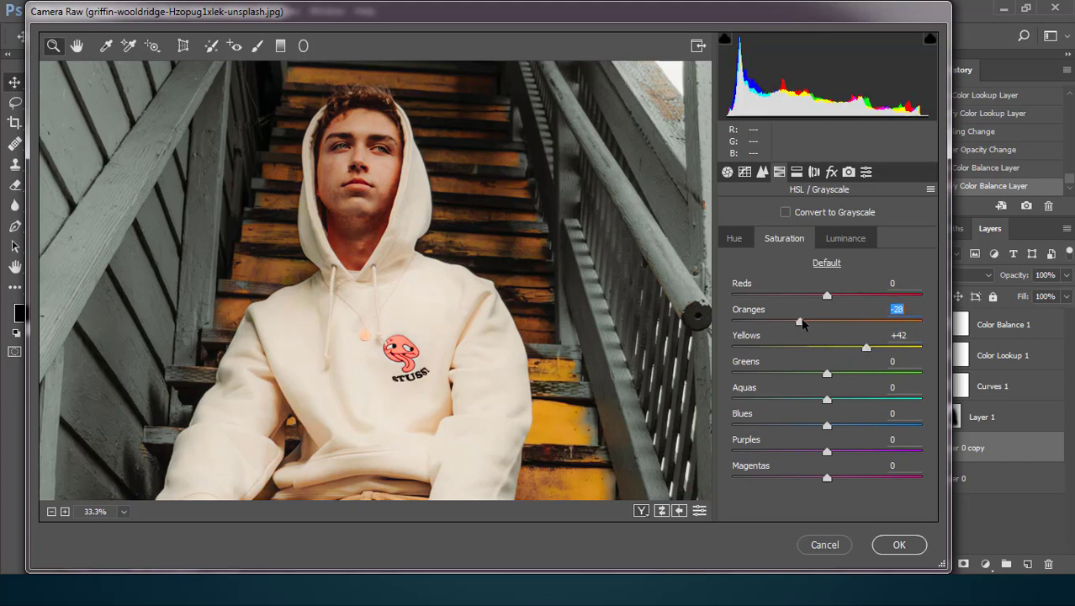
# - Set Luminance noise reduction to 5, lower Luminance Detail, and apply the Camera Raw Filter
pyautogui.click(762, 173)
pyautogui.click(738, 368)
pyautogui.click(822, 394)
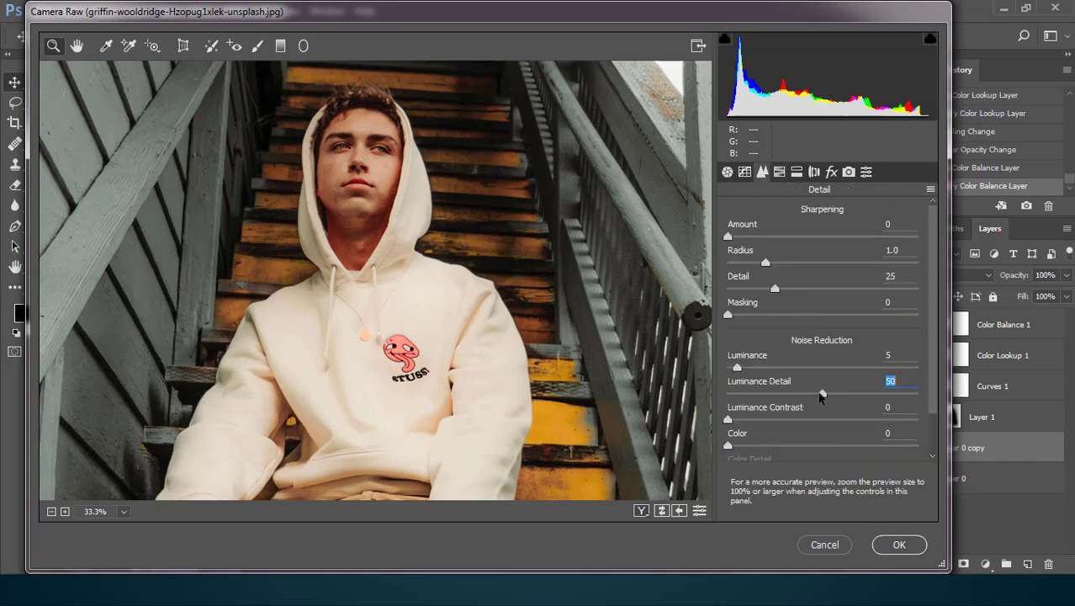
pyautogui.moveTo(822, 397); pyautogui.dragTo(802, 399)
pyautogui.click(900, 545)
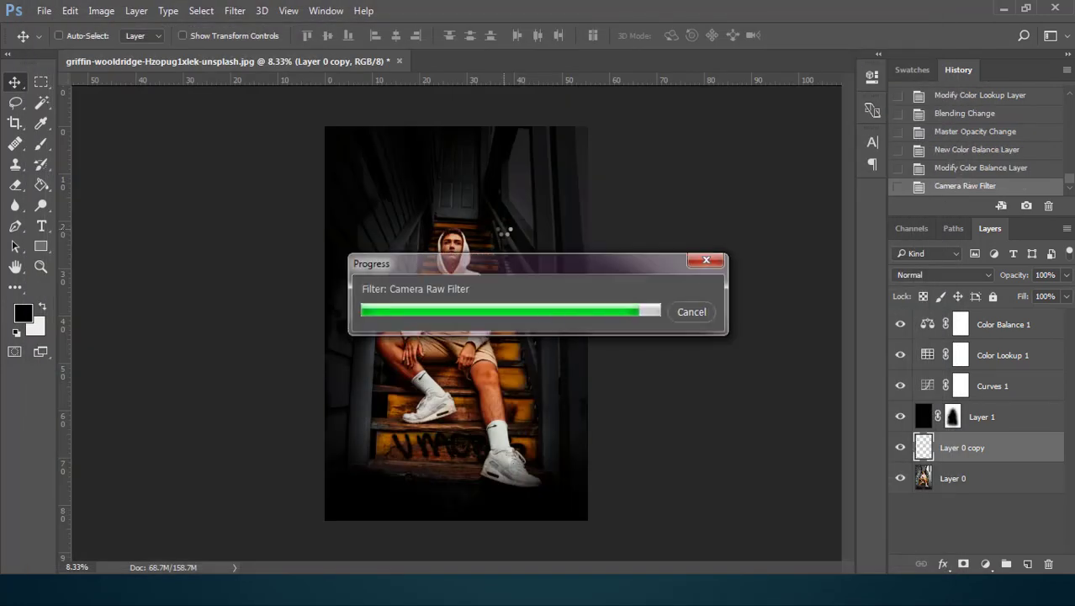
# - Compare the photo with and without Layer 0 copy, and lower the opacity of the black Layer 1 to 65%
pyautogui.click(901, 448)
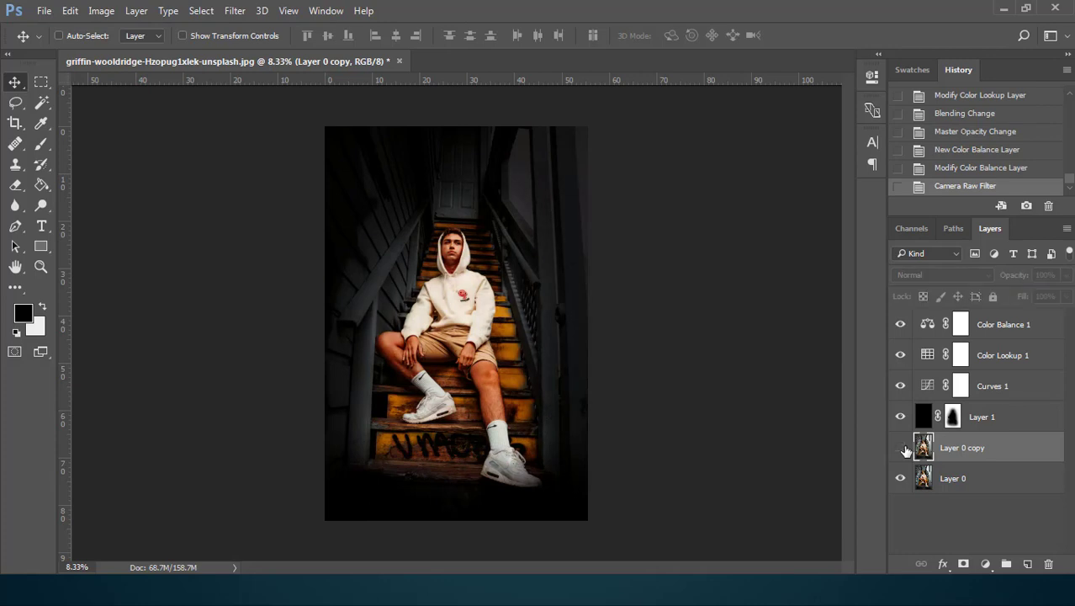
pyautogui.click(901, 448)
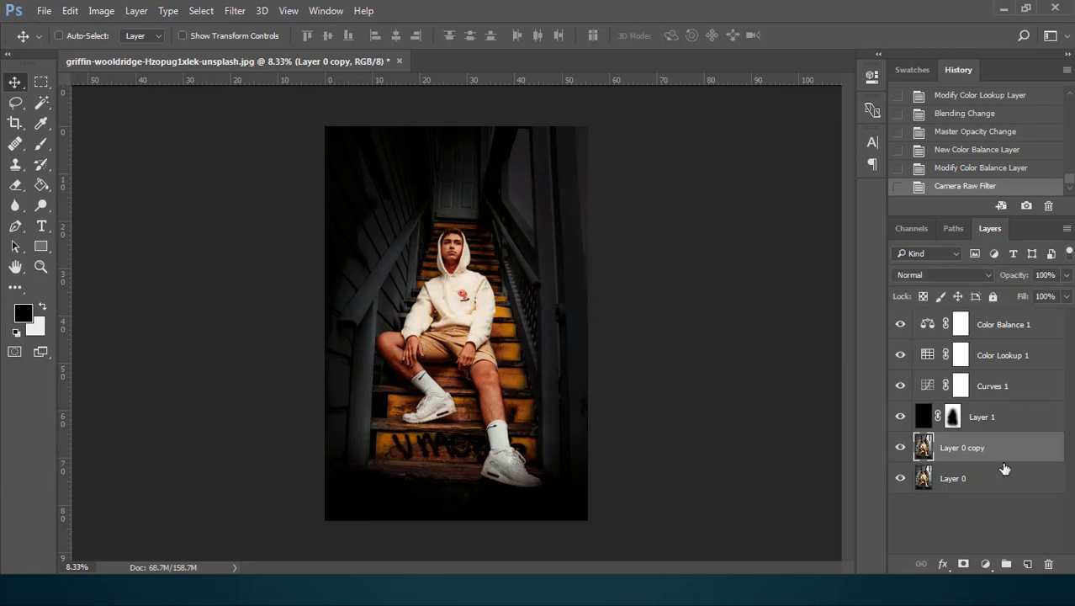
pyautogui.click(1029, 416)
pyautogui.click(1066, 275)
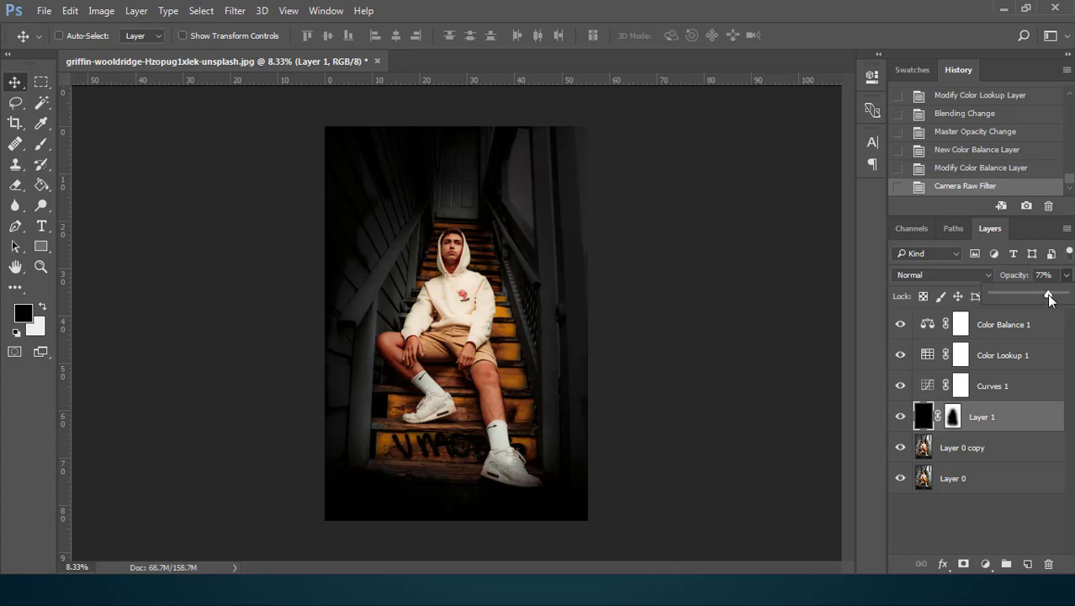
pyautogui.moveTo(1049, 295); pyautogui.dragTo(1037, 297)
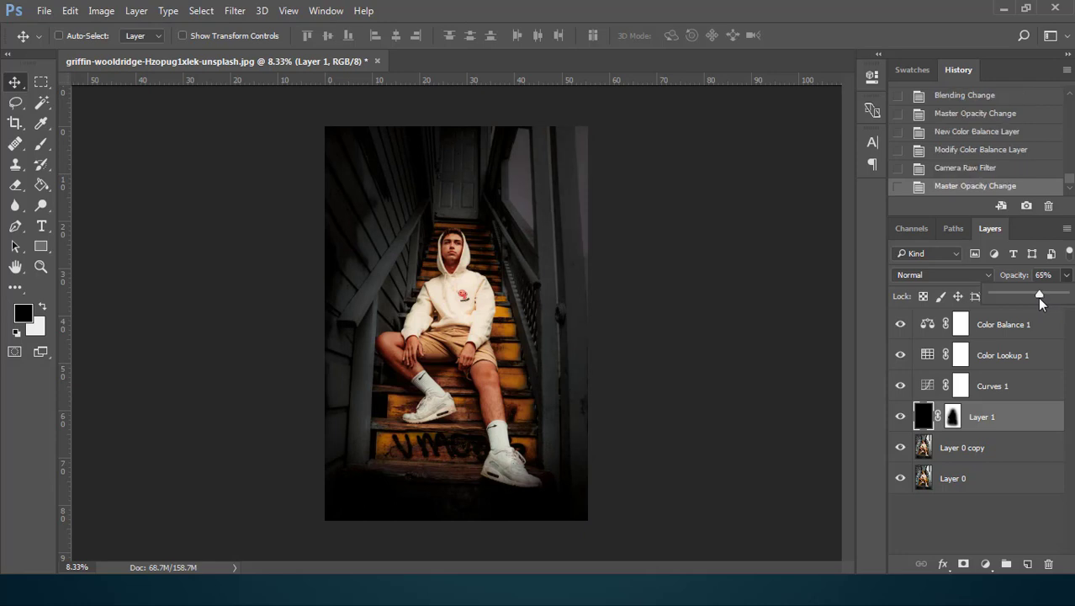
# - Raise the highlight end of the Curves 1 RGB curve to brighten the photo, and compare the image with and without that layer
pyautogui.click(1056, 397)
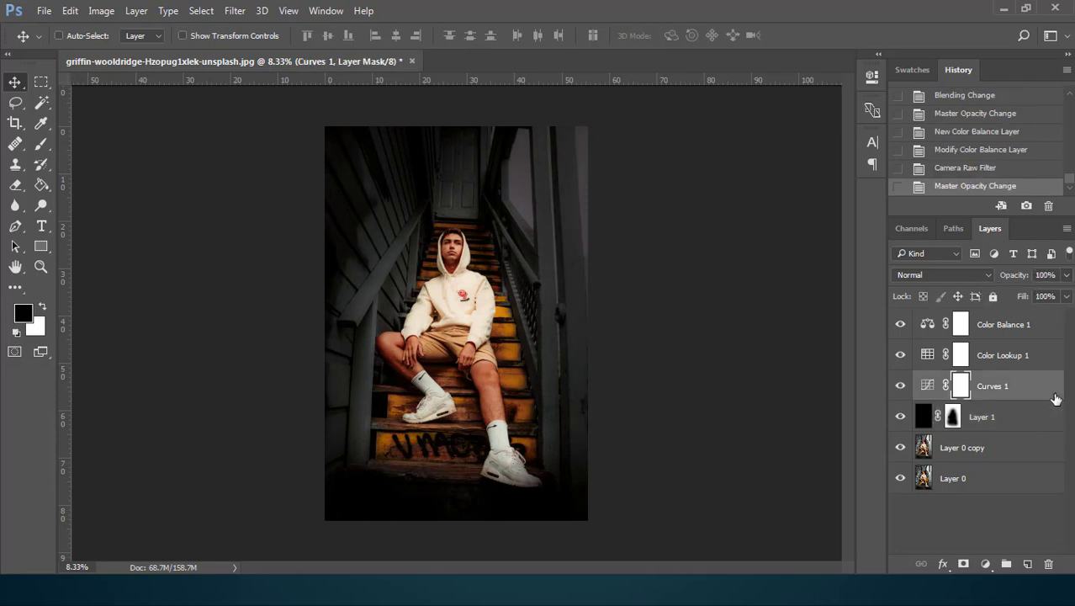
pyautogui.doubleClick(927, 385)
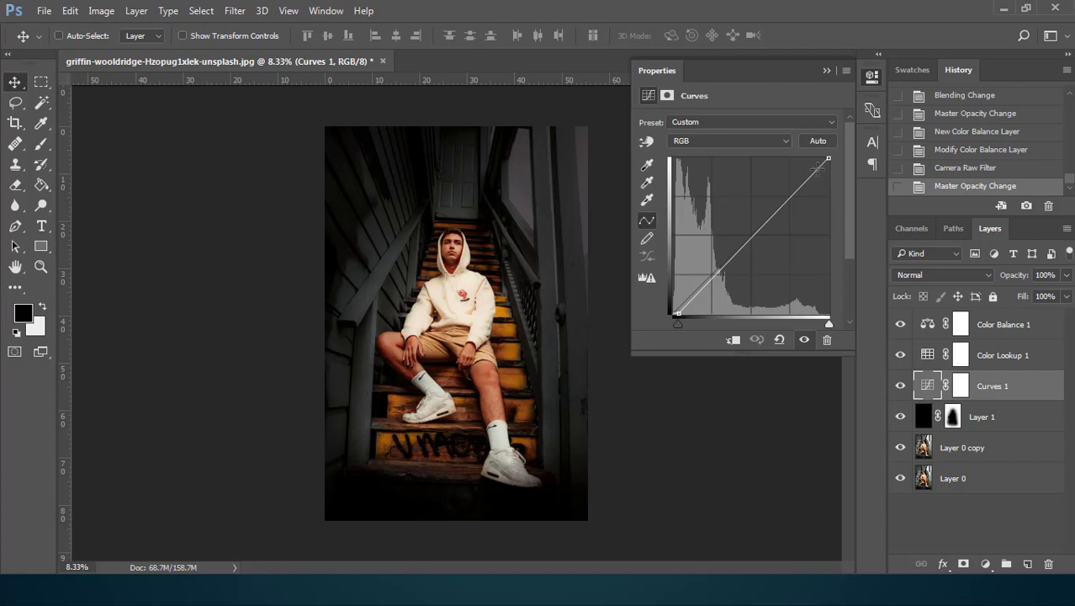
pyautogui.moveTo(818, 170); pyautogui.dragTo(816, 141)
pyautogui.click(827, 70)
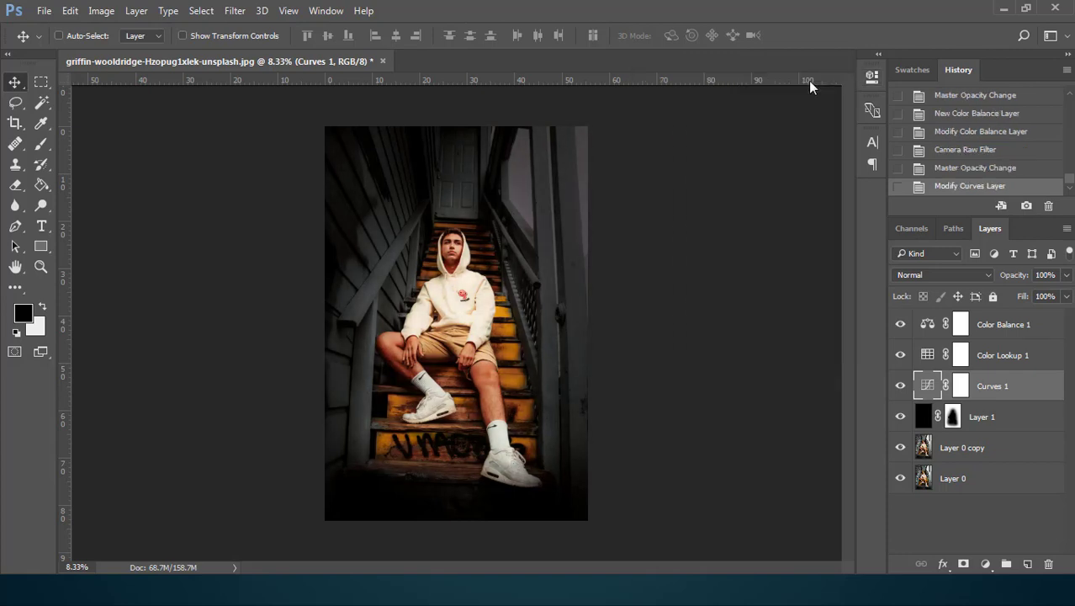
pyautogui.click(900, 390)
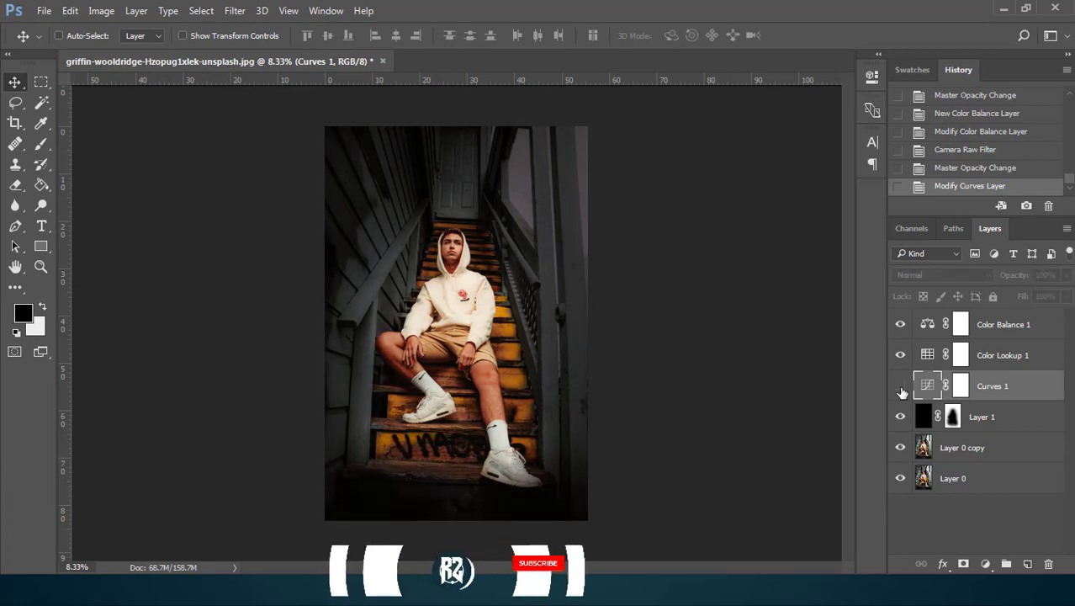
pyautogui.click(901, 390)
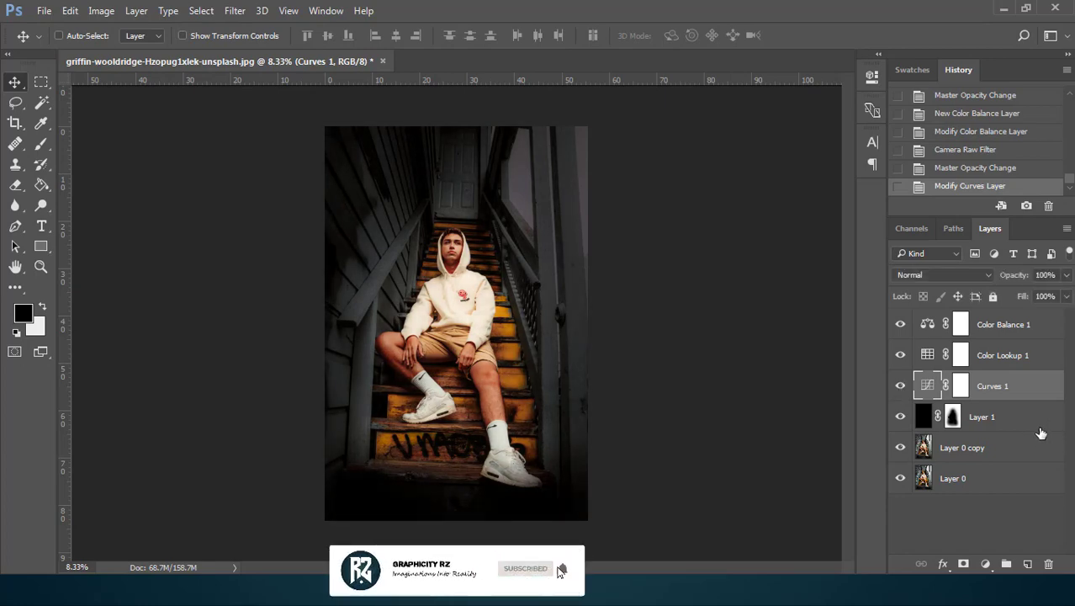
# - Group Layer 1, Curves 1, Color Lookup 1 and Color Balance 1 as Group 1, and compare the photo with and without the group
pyautogui.click(1041, 431)
pyautogui.keyDown('shift'); pyautogui.click(1044, 341); pyautogui.keyUp('shift')
pyautogui.rightClick(1044, 341)
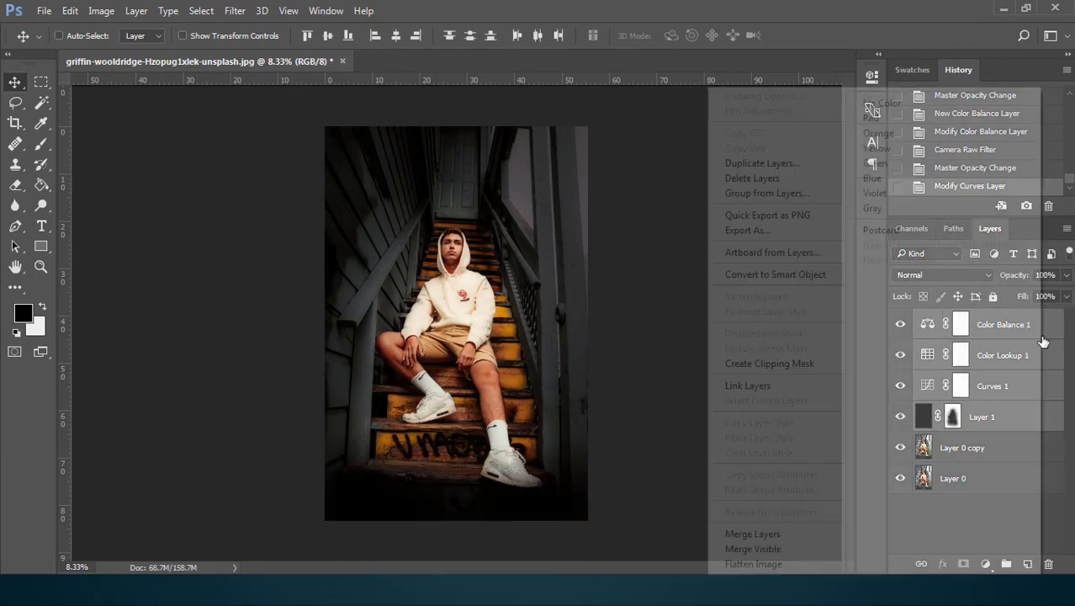
pyautogui.click(767, 193)
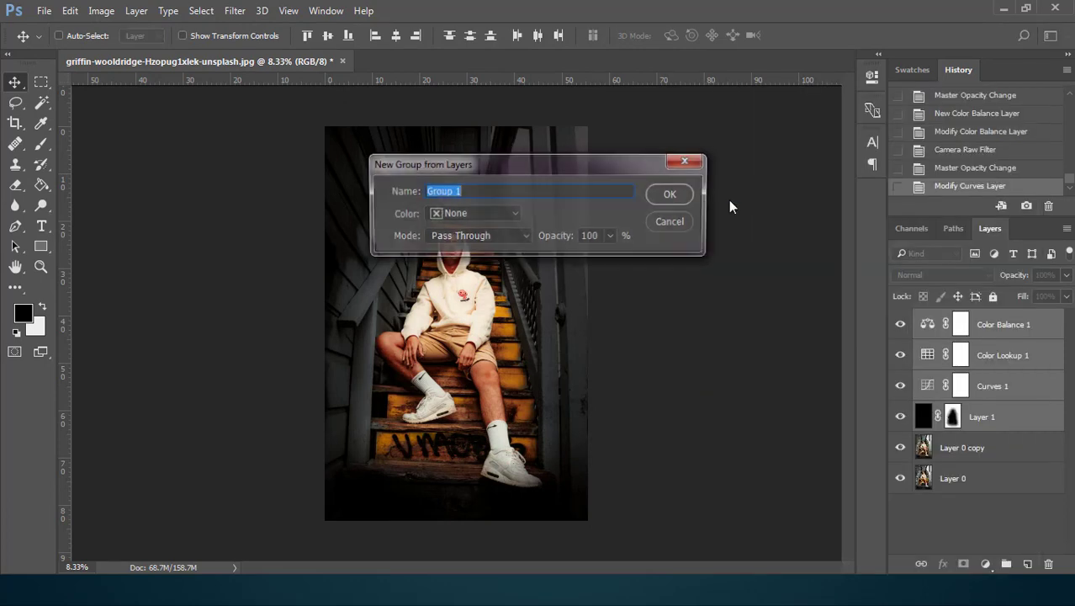
pyautogui.click(670, 195)
pyautogui.click(902, 320)
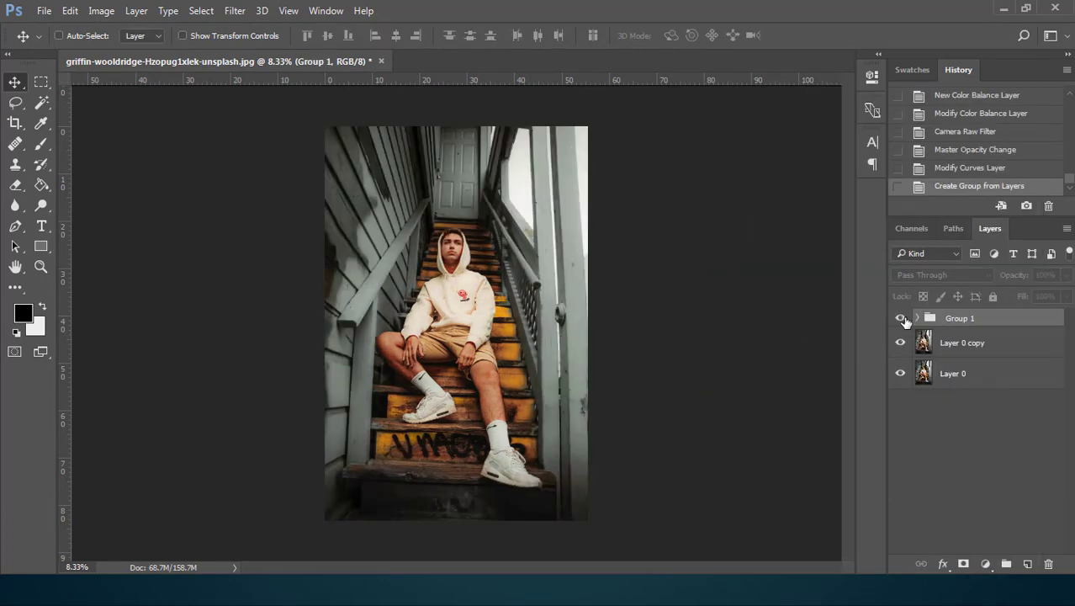
pyautogui.click(902, 320)
pyautogui.click(902, 320)
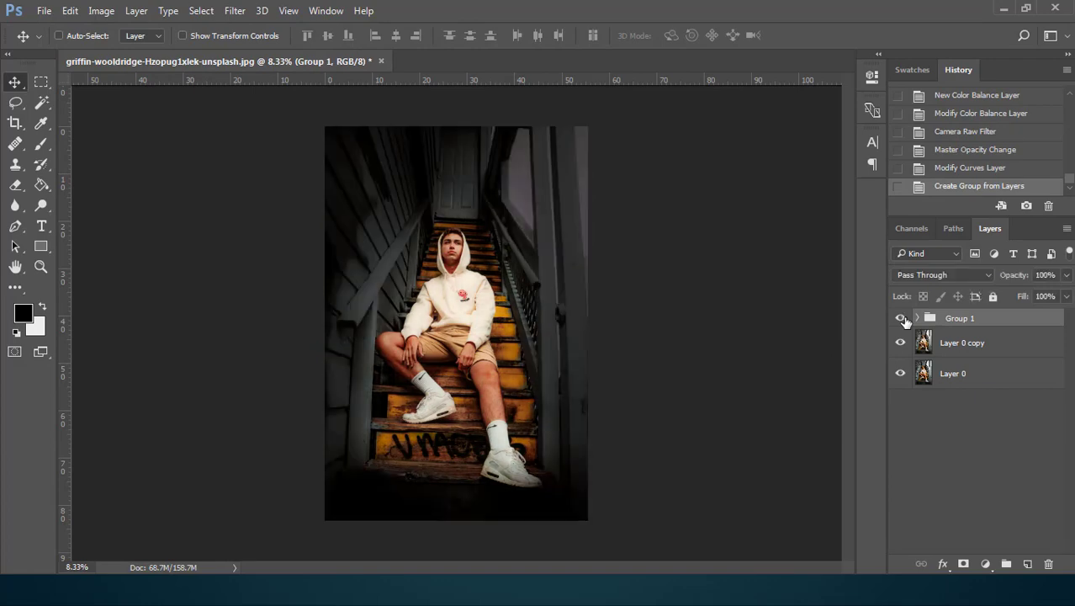